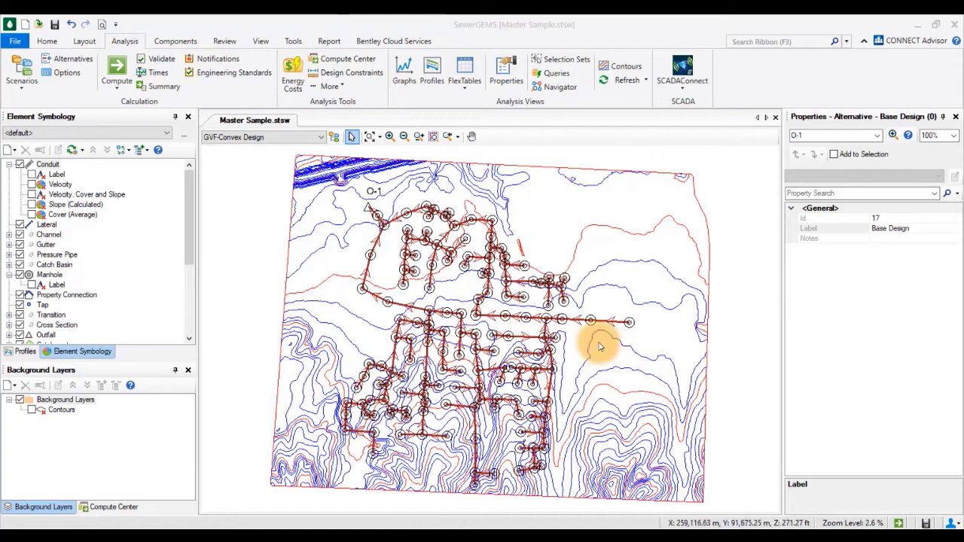
- Inspect the physical properties and elevations of manhole MH-132 at the network's eastern end, leaving nothing selected
{"action": "left_click", "coordinate": [628, 323]}
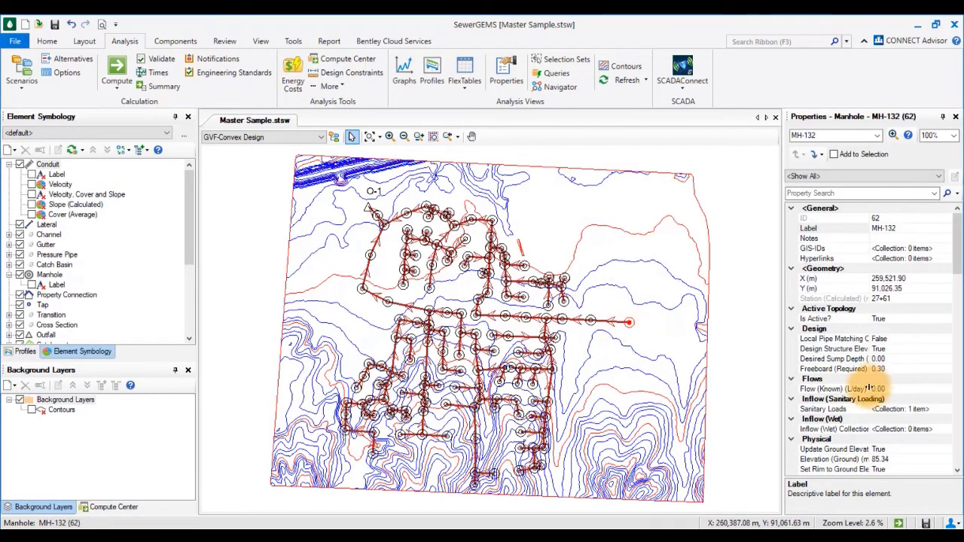
{"action": "scroll", "coordinate": [873, 384], "scroll_direction": "down", "scroll_amount": 3}
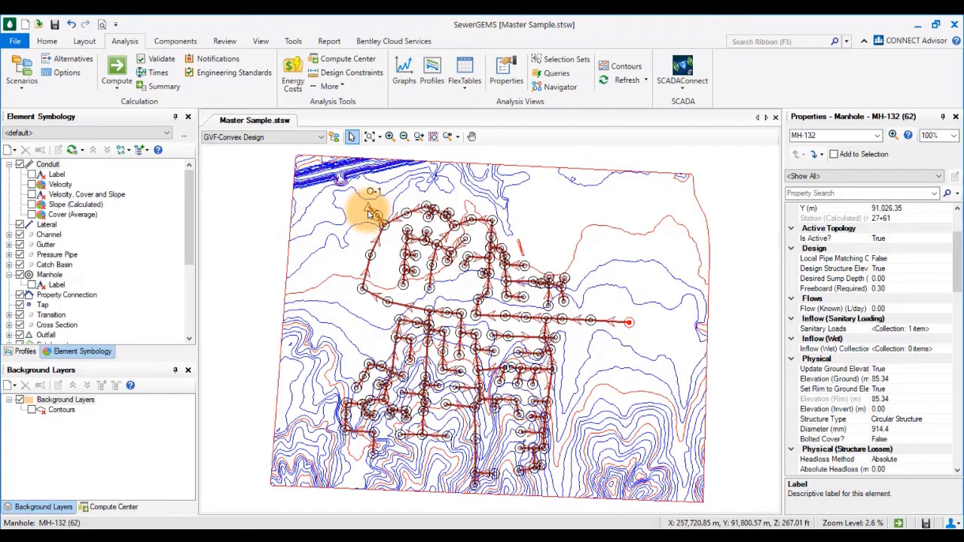
{"action": "left_click", "coordinate": [725, 206]}
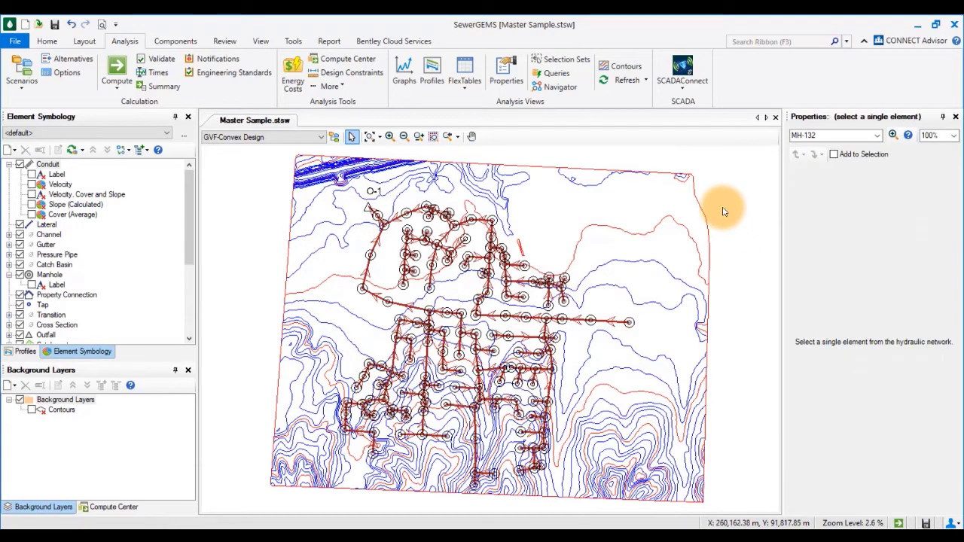
- Inspect the ground and invert elevations of manhole MH-41 at the network's southern end
{"action": "left_click", "coordinate": [477, 489]}
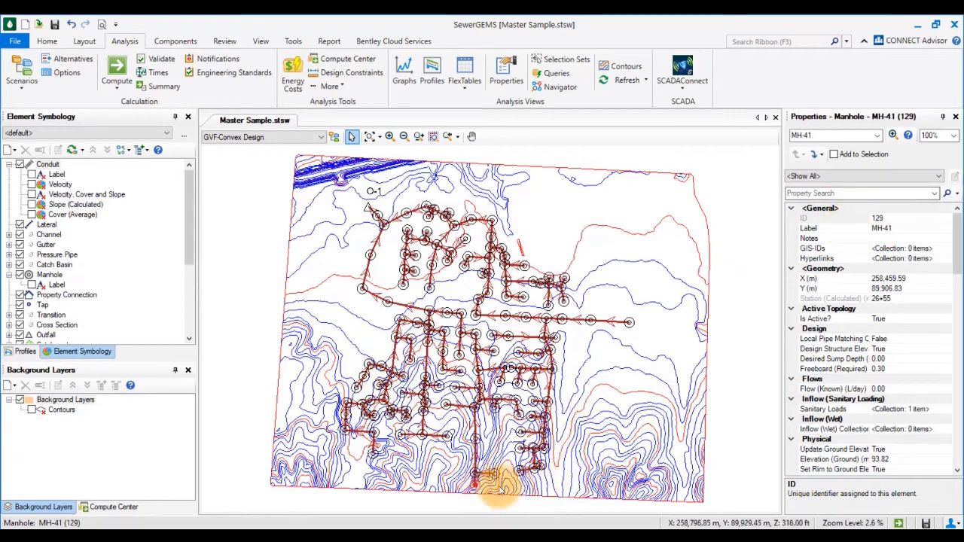
{"action": "scroll", "coordinate": [495, 444], "scroll_direction": "up", "scroll_amount": 4}
{"action": "scroll", "coordinate": [851, 421], "scroll_direction": "down", "scroll_amount": 3}
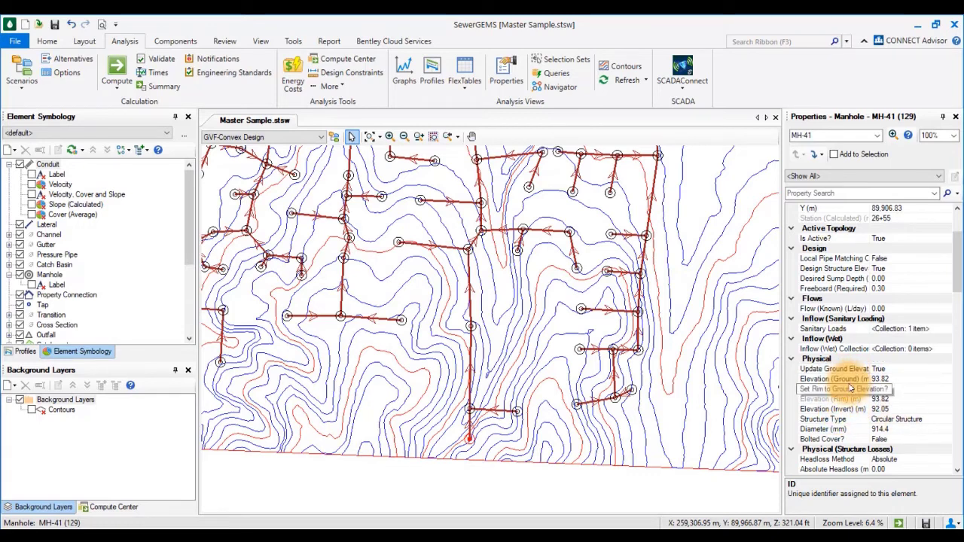
- Inspect the properties of outfall O-1 and its surrounding contours, then clear the selection
{"action": "scroll", "coordinate": [510, 279], "scroll_direction": "down", "scroll_amount": 4}
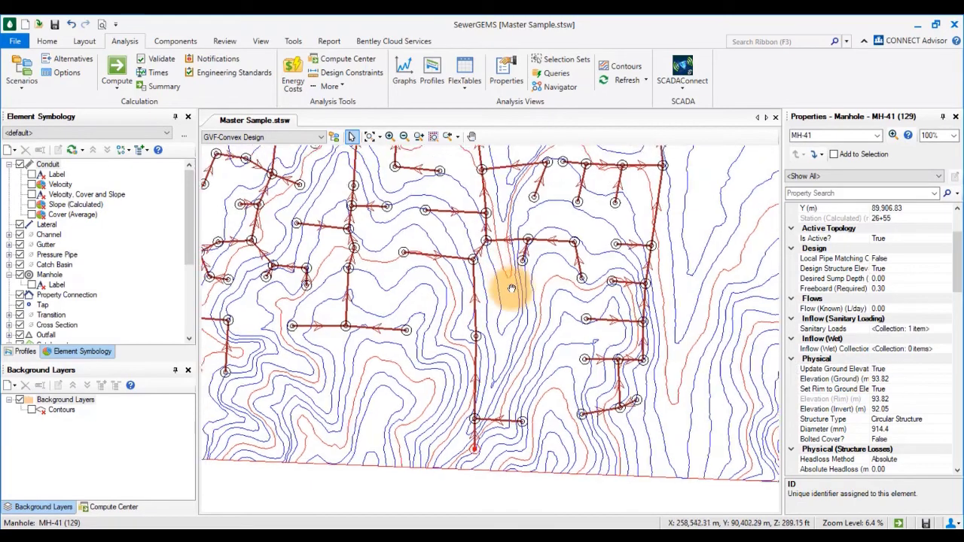
{"action": "scroll", "coordinate": [484, 280], "scroll_direction": "up", "scroll_amount": 2}
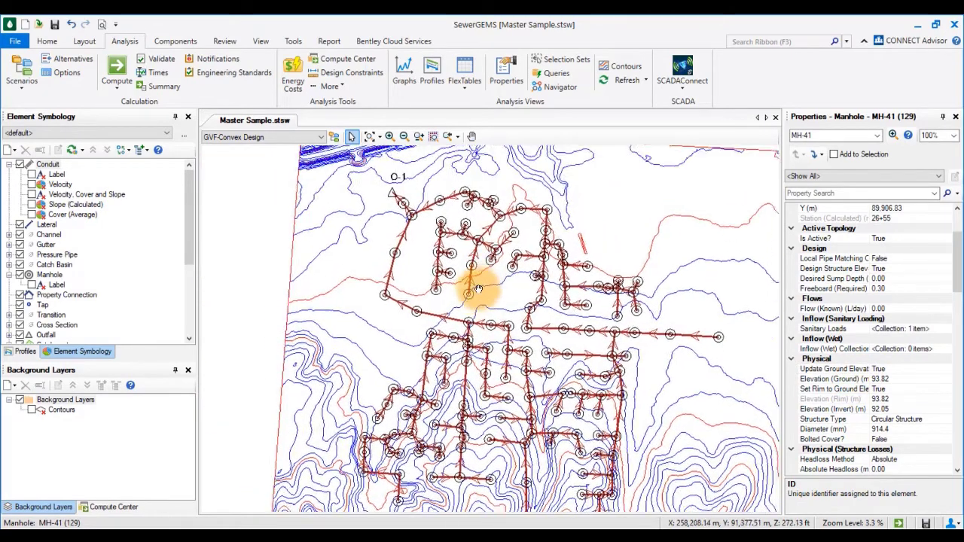
{"action": "scroll", "coordinate": [397, 211], "scroll_direction": "up", "scroll_amount": 1}
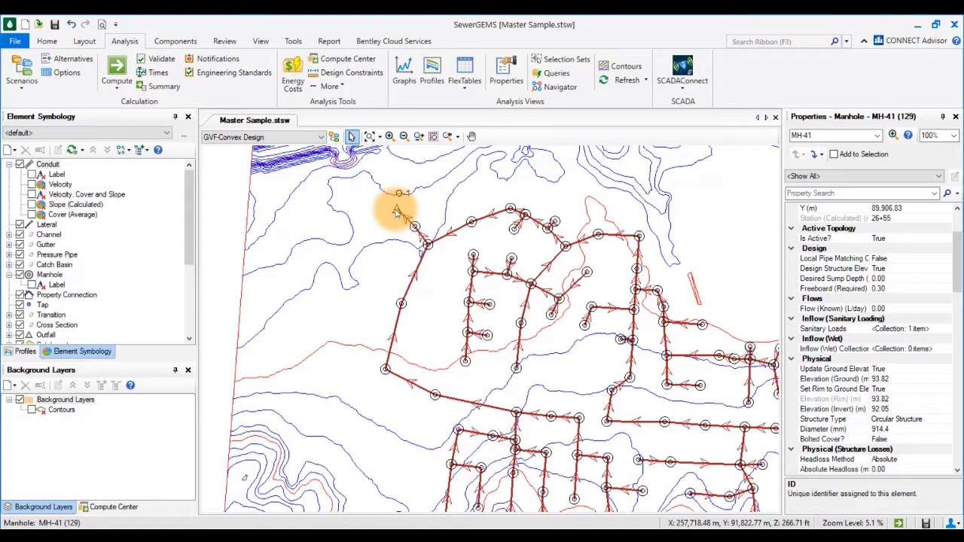
{"action": "left_click", "coordinate": [395, 209]}
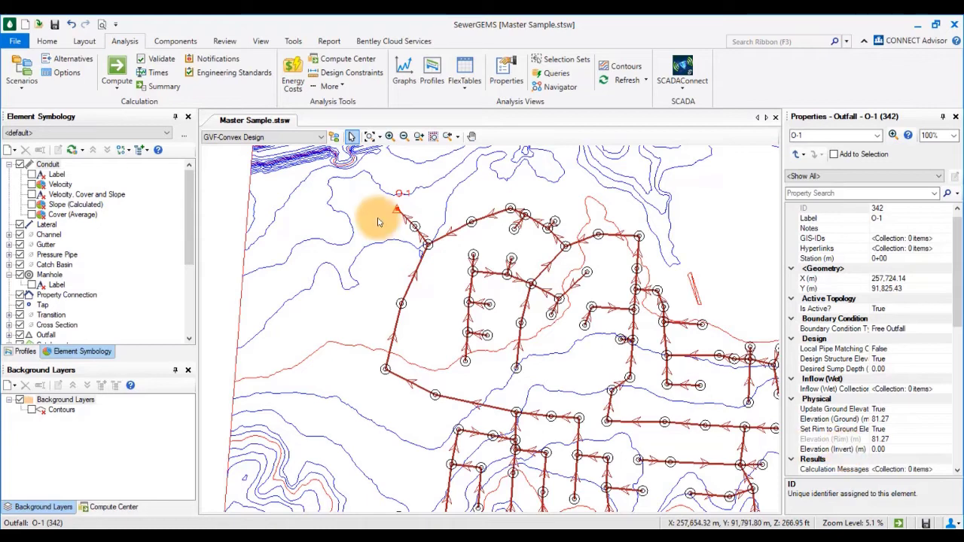
{"action": "left_click_drag", "start_coordinate": [478, 204], "coordinate": [445, 228]}
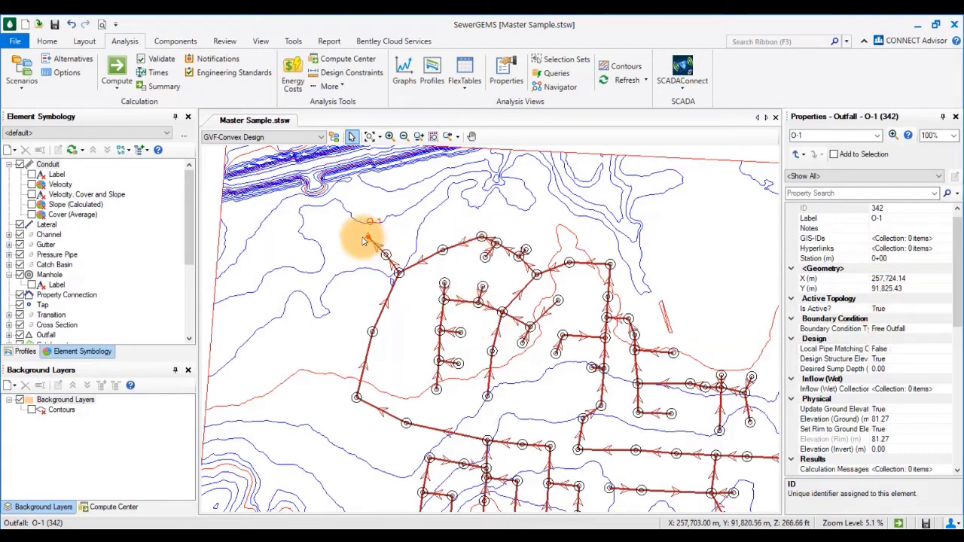
{"action": "scroll", "coordinate": [368, 241], "scroll_direction": "down", "scroll_amount": 4}
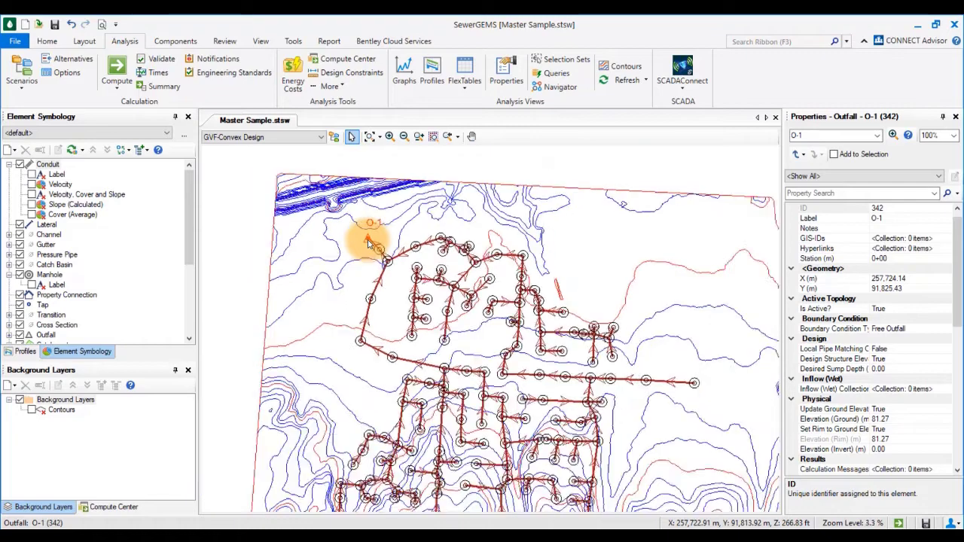
{"action": "left_click", "coordinate": [586, 177]}
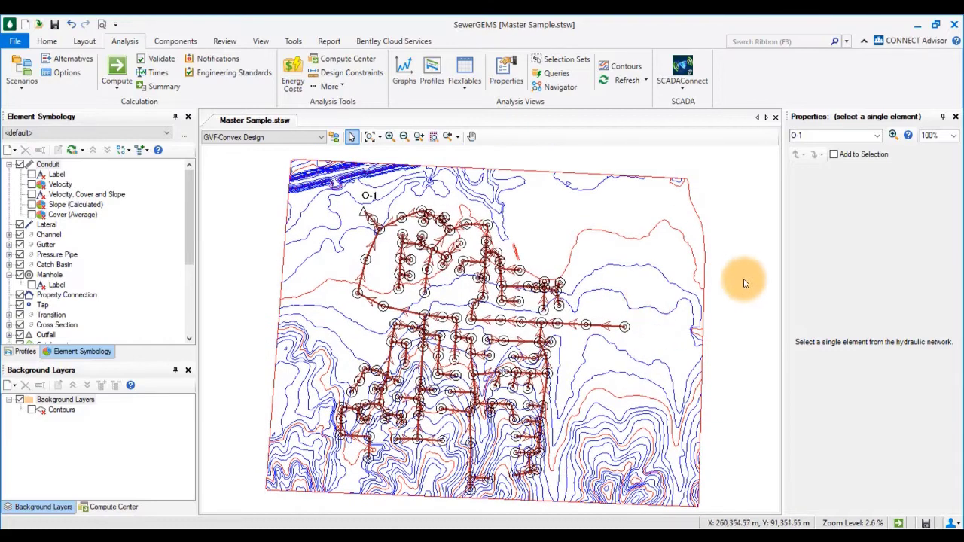
- Review the inverts, diameters, lengths, conduit types and section types of all conduits in the conduit FlexTable and close it
{"action": "left_click", "coordinate": [471, 89]}
{"action": "left_click", "coordinate": [451, 120]}
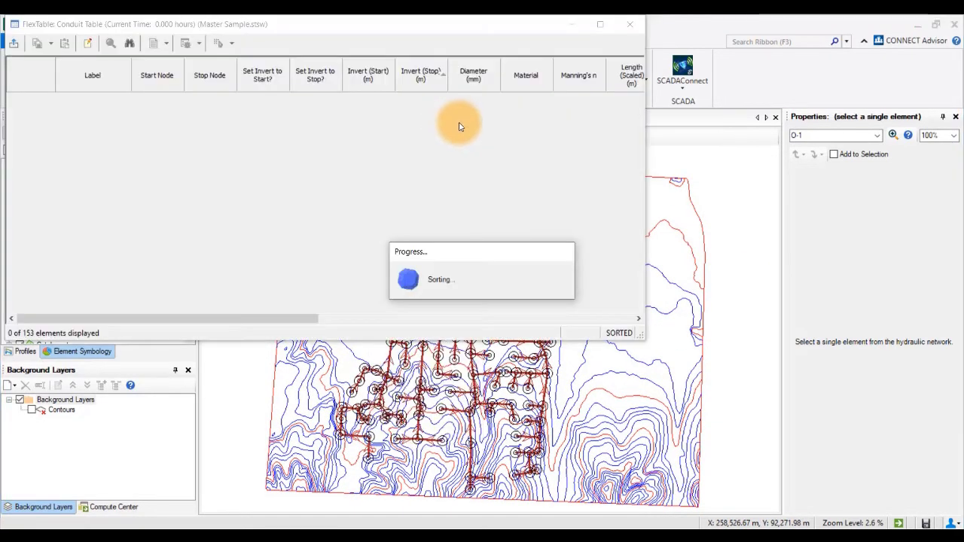
{"action": "left_click_drag", "start_coordinate": [297, 319], "coordinate": [320, 321]}
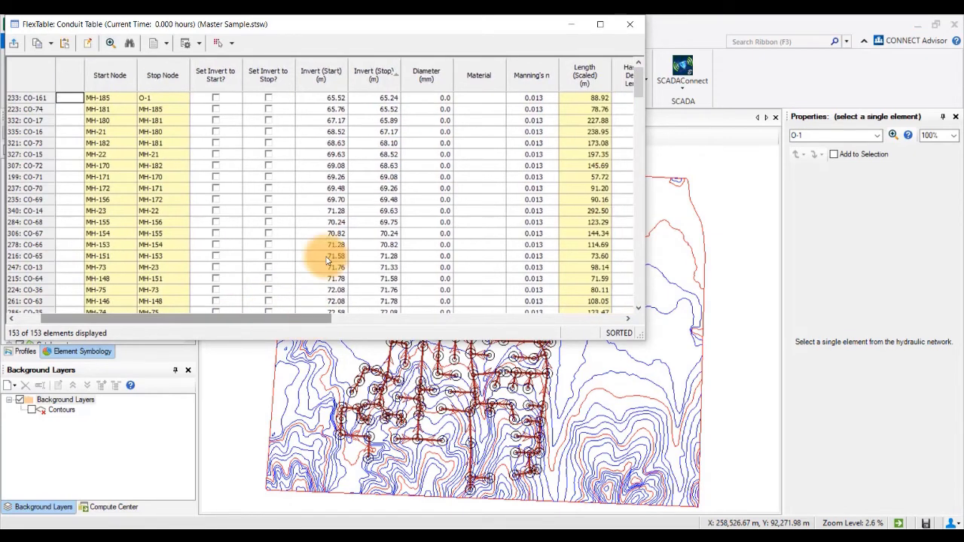
{"action": "scroll", "coordinate": [445, 207], "scroll_direction": "down", "scroll_amount": 4}
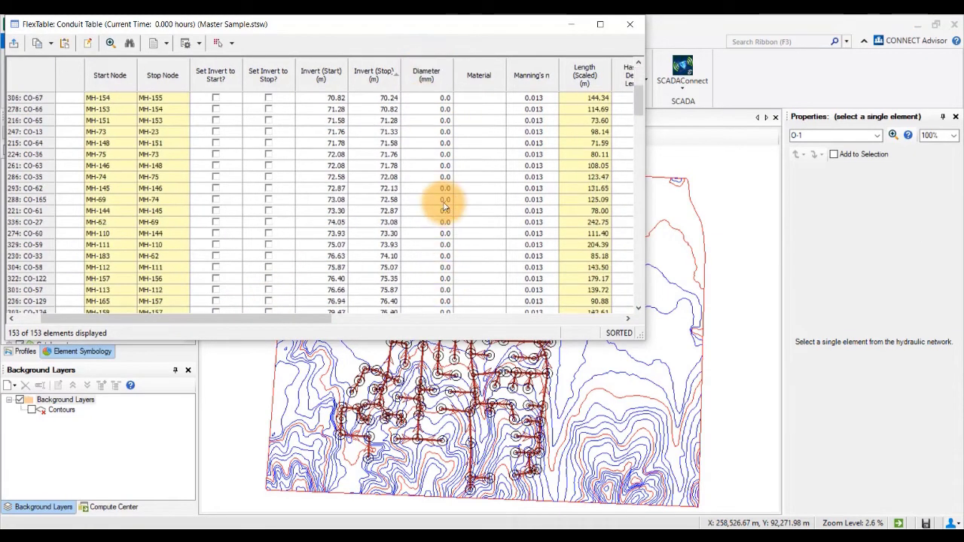
{"action": "scroll", "coordinate": [444, 207], "scroll_direction": "down", "scroll_amount": 6}
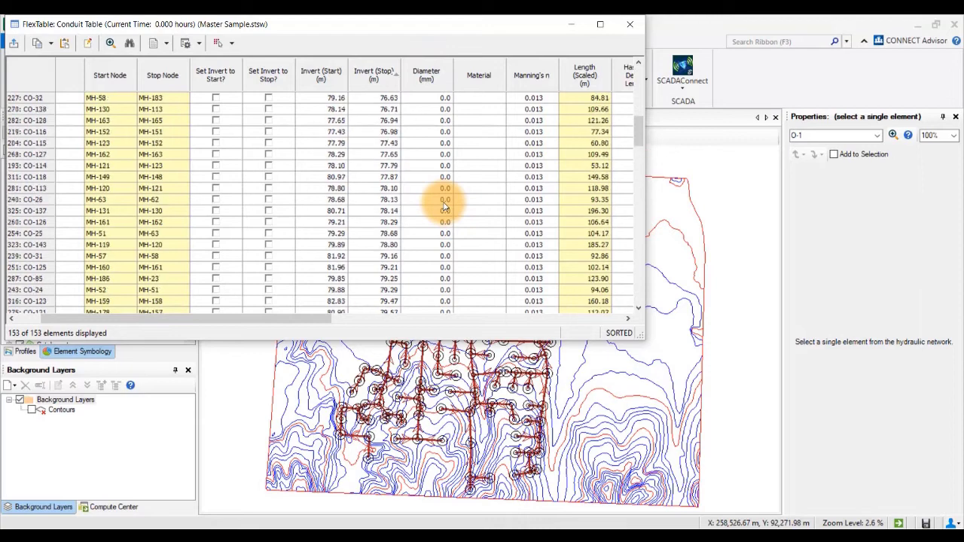
{"action": "scroll", "coordinate": [445, 204], "scroll_direction": "up", "scroll_amount": 11}
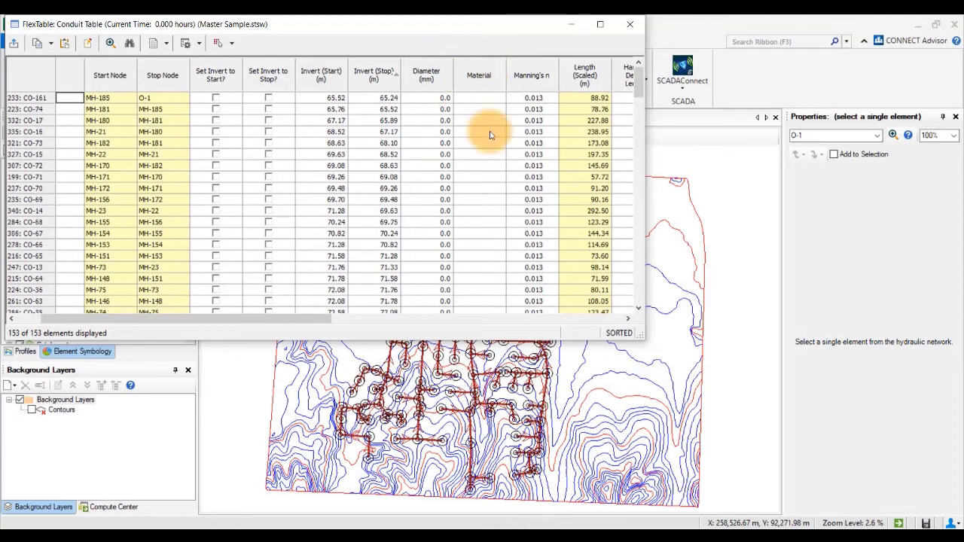
{"action": "left_click_drag", "start_coordinate": [316, 319], "coordinate": [430, 319]}
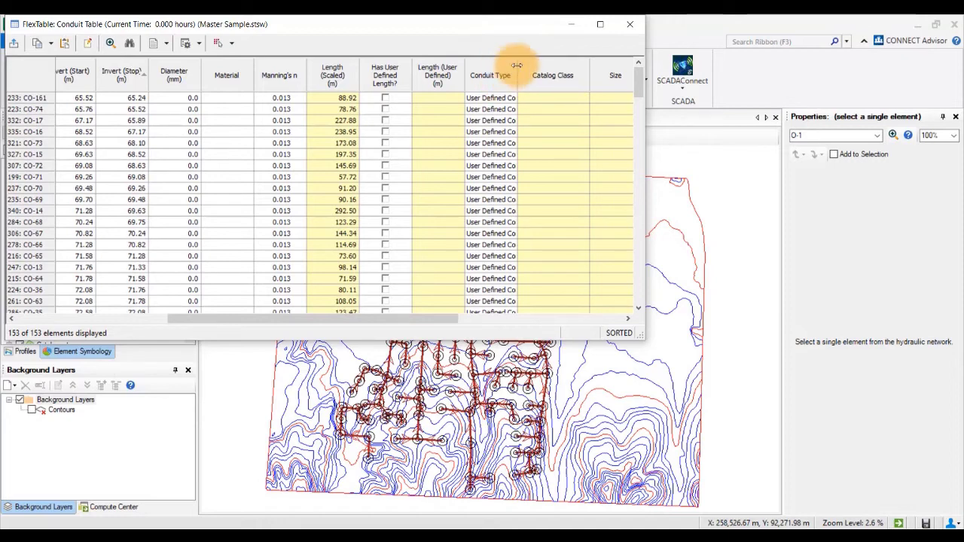
{"action": "left_click_drag", "start_coordinate": [369, 322], "coordinate": [419, 322]}
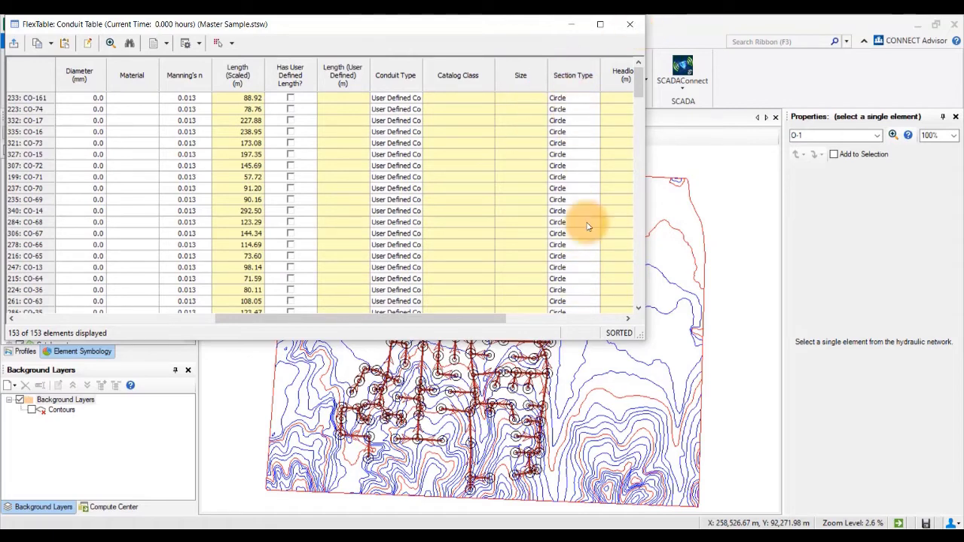
{"action": "left_click", "coordinate": [631, 25]}
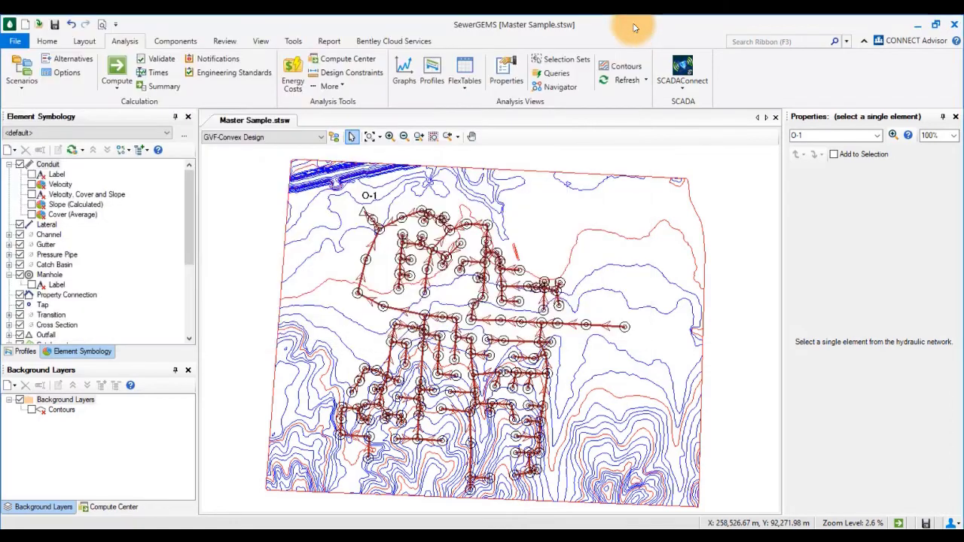
- Review the ground and invert elevations in the manhole FlexTable, including MH-41's invert, and close the table
{"action": "left_click", "coordinate": [466, 87]}
{"action": "left_click", "coordinate": [422, 216]}
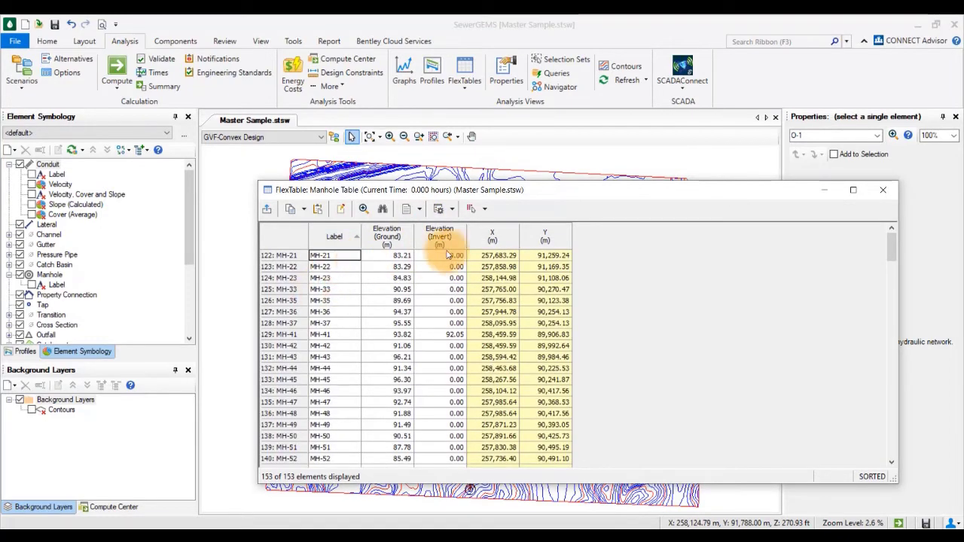
{"action": "scroll", "coordinate": [445, 391], "scroll_direction": "down", "scroll_amount": 4}
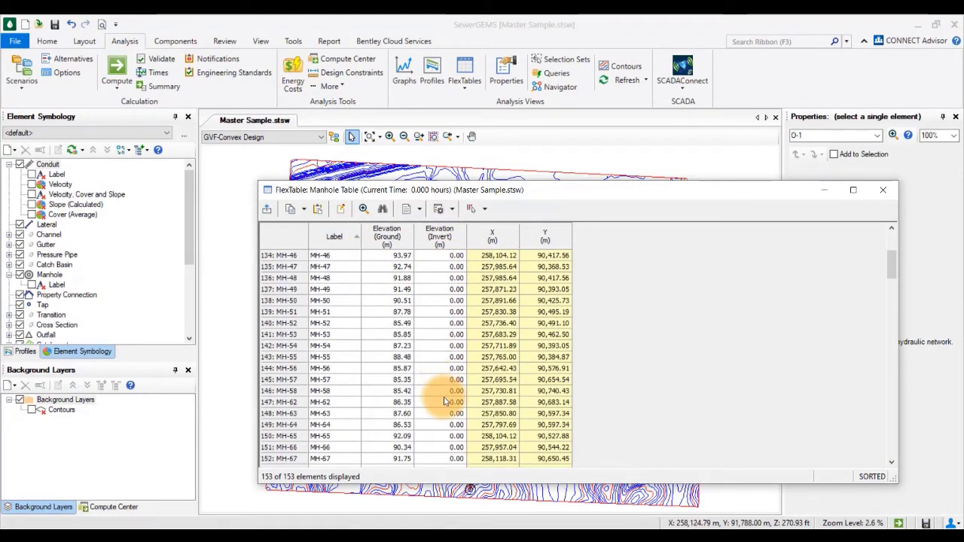
{"action": "scroll", "coordinate": [444, 401], "scroll_direction": "down", "scroll_amount": 8}
{"action": "scroll", "coordinate": [442, 384], "scroll_direction": "up", "scroll_amount": 12}
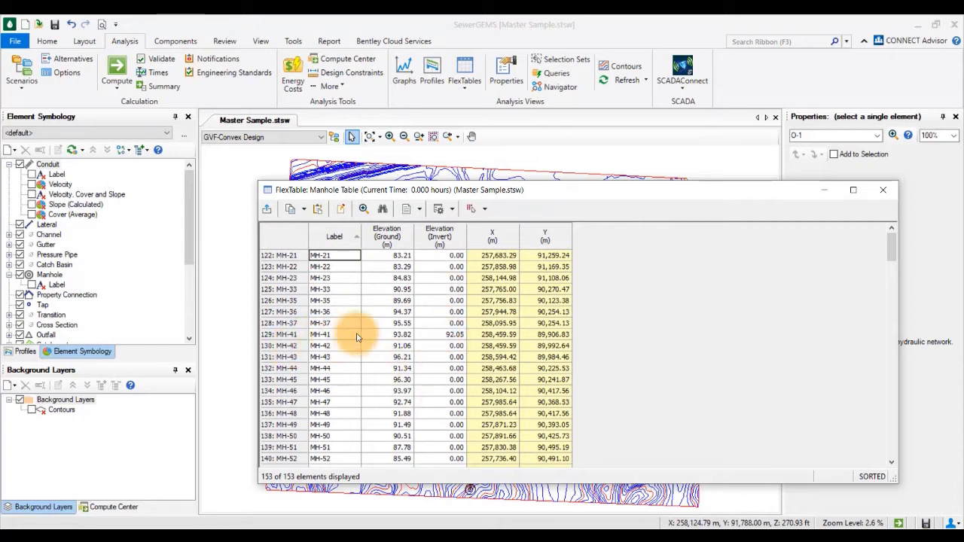
{"action": "left_click", "coordinate": [443, 337]}
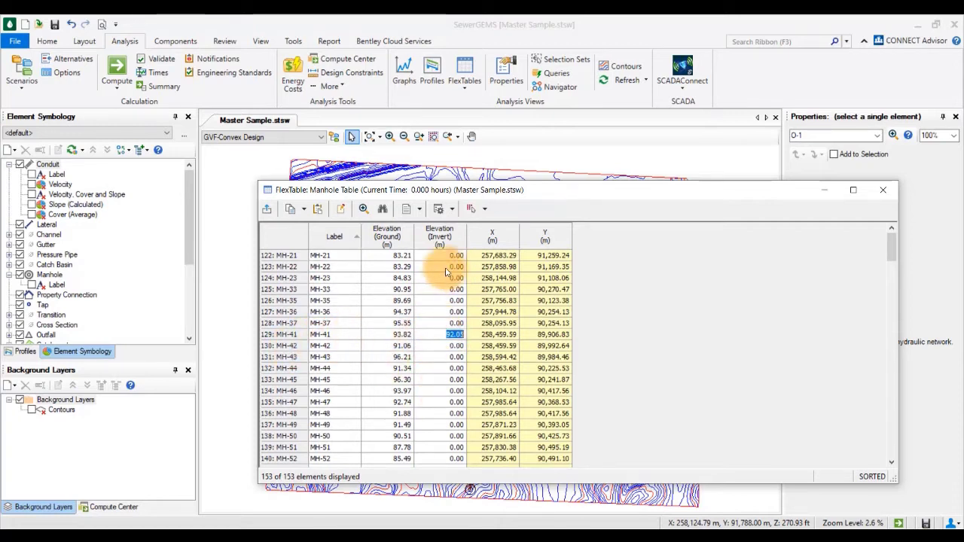
{"action": "left_click", "coordinate": [876, 190]}
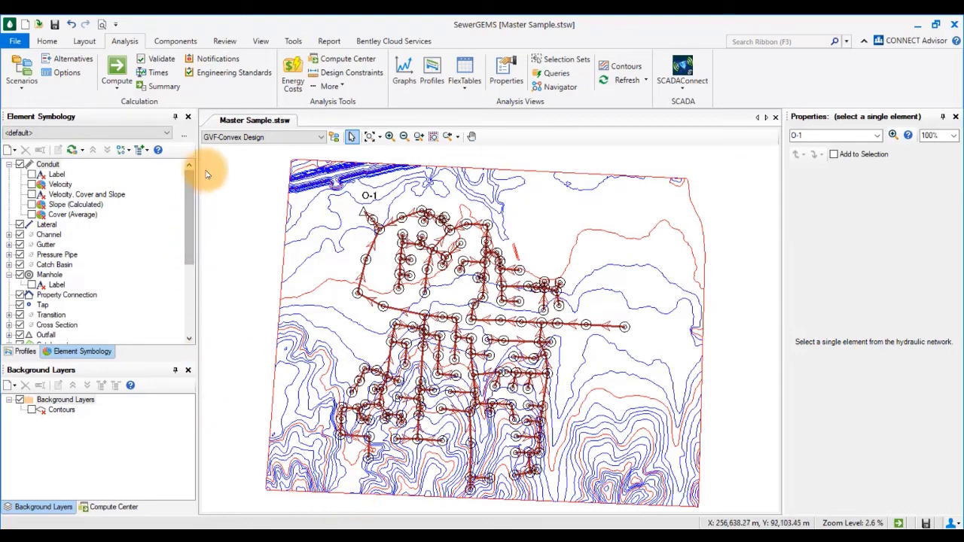
- Open the Conduit Catalog
{"action": "left_click", "coordinate": [81, 42]}
{"action": "left_click", "coordinate": [46, 40]}
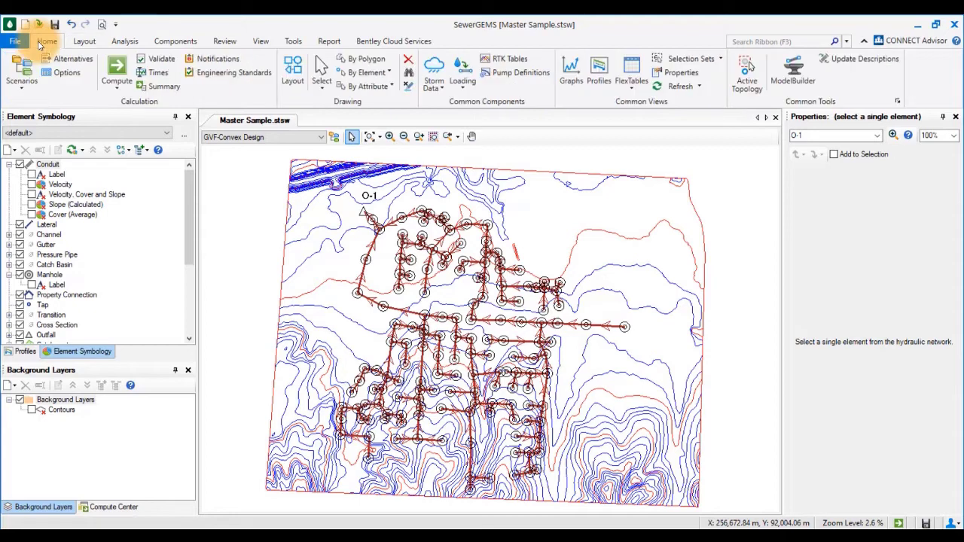
{"action": "left_click", "coordinate": [193, 43]}
{"action": "left_click", "coordinate": [236, 91]}
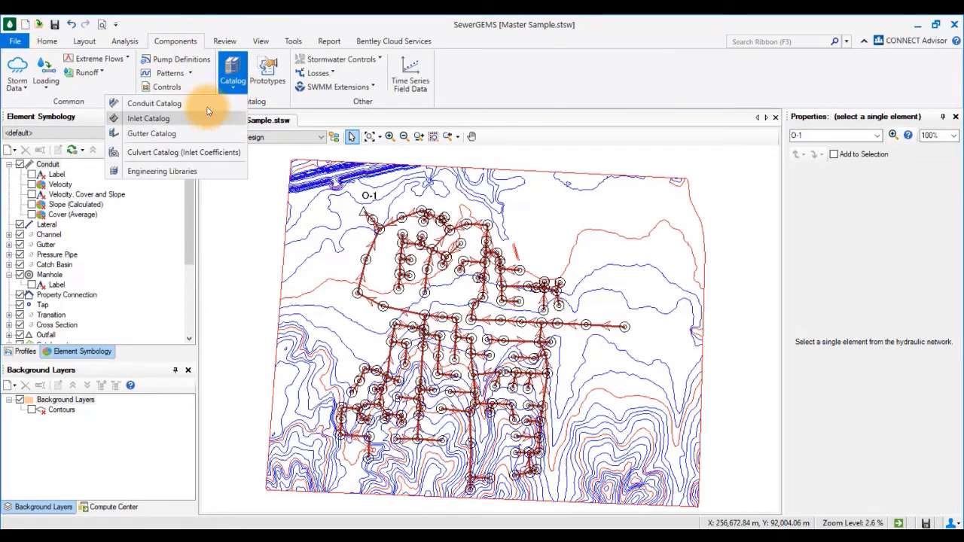
{"action": "left_click", "coordinate": [209, 102]}
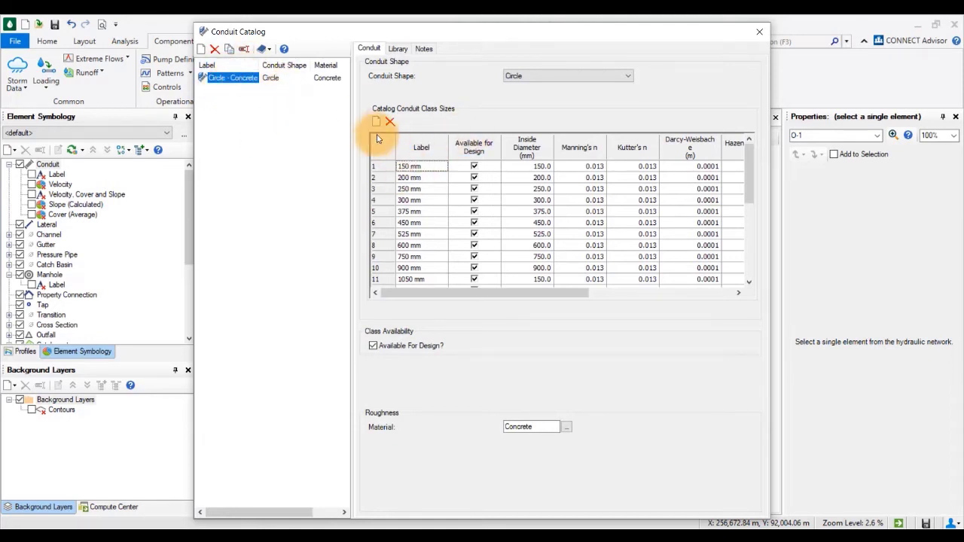
- Browse the circular conduits in the metric conduits library through Import from Library, and close the library without importing
{"action": "left_click", "coordinate": [271, 50]}
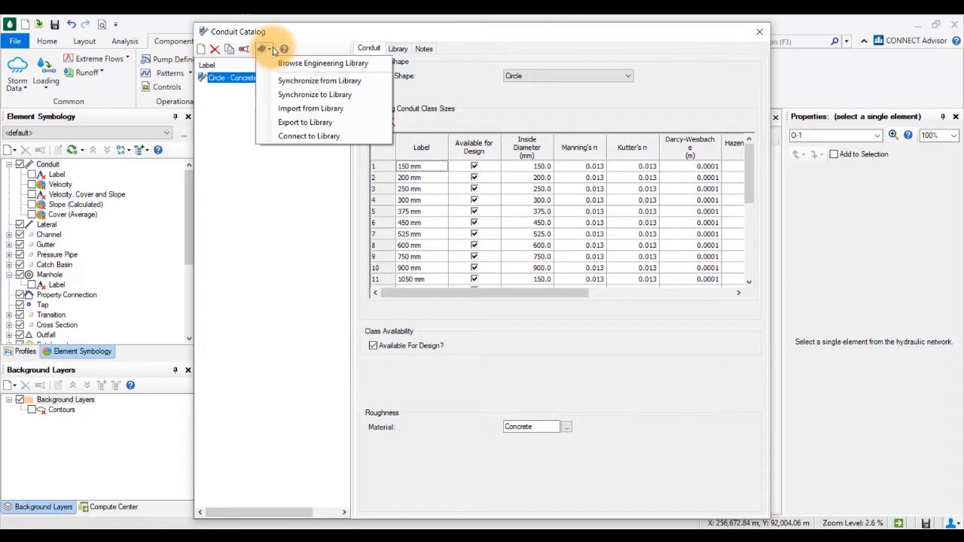
{"action": "left_click", "coordinate": [291, 109]}
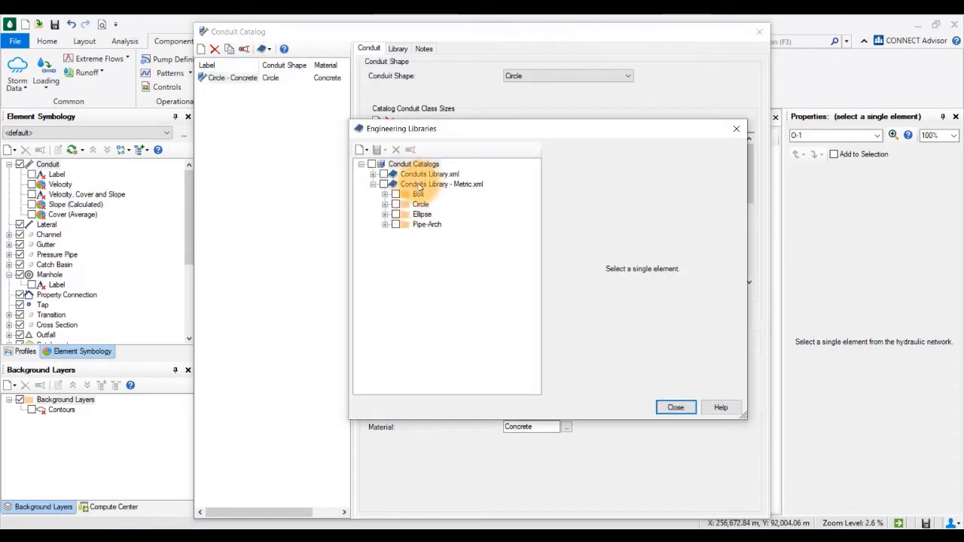
{"action": "left_click", "coordinate": [385, 205]}
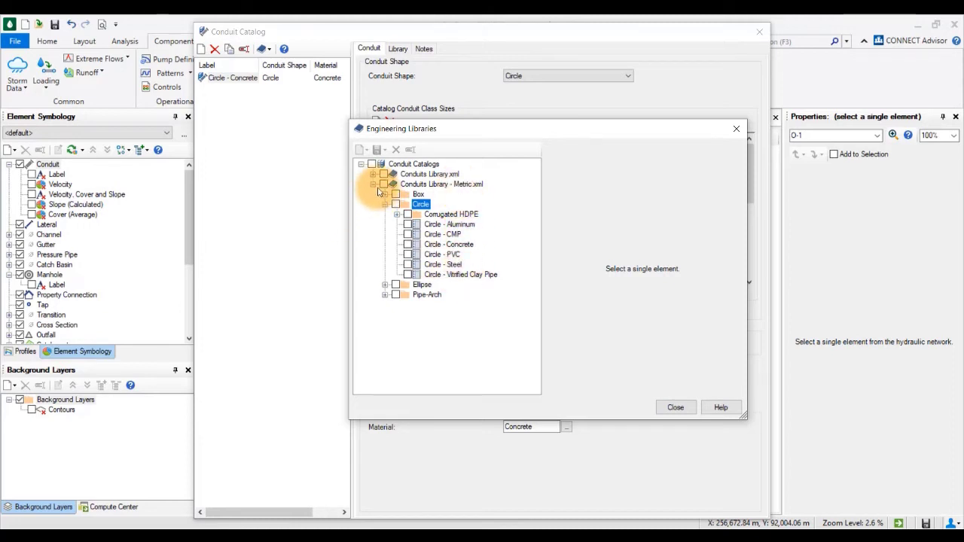
{"action": "left_click", "coordinate": [373, 185]}
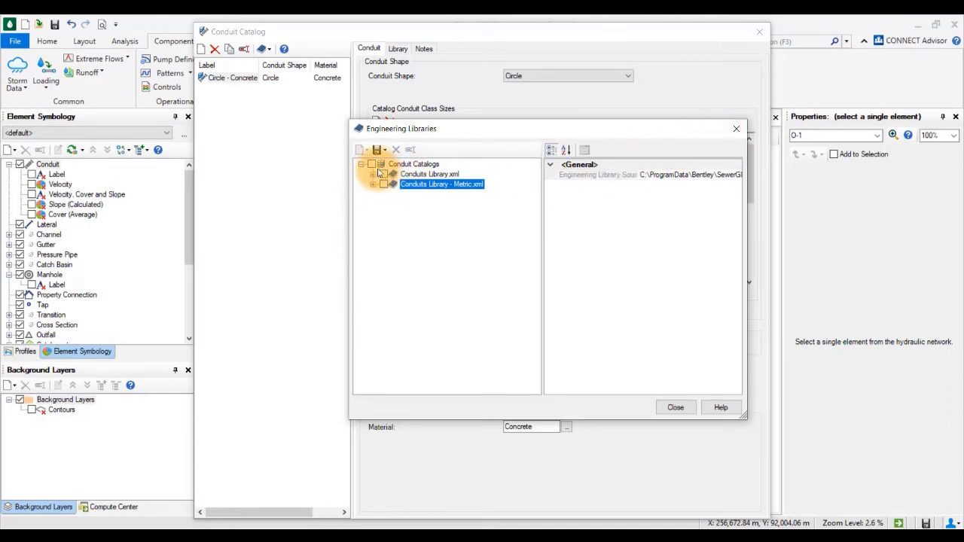
{"action": "left_click", "coordinate": [736, 129]}
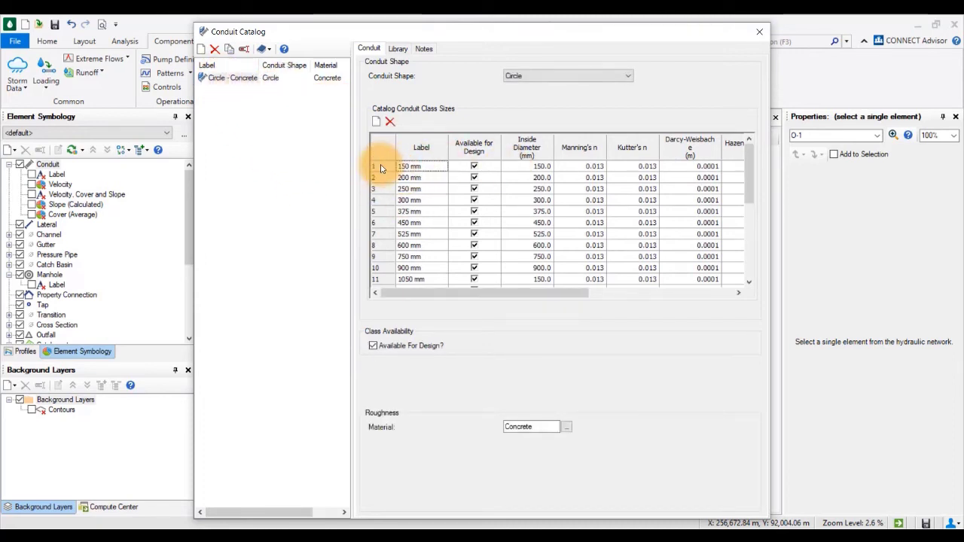
- Review the class sizes of the Circle - Concrete conduit and their availability for design
{"action": "scroll", "coordinate": [430, 177], "scroll_direction": "down", "scroll_amount": 5}
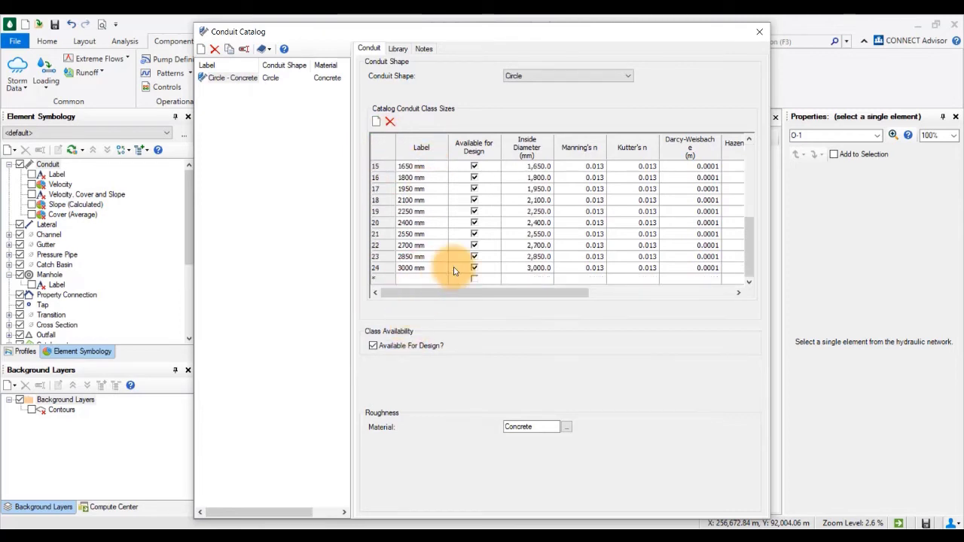
{"action": "scroll", "coordinate": [419, 268], "scroll_direction": "up", "scroll_amount": 5}
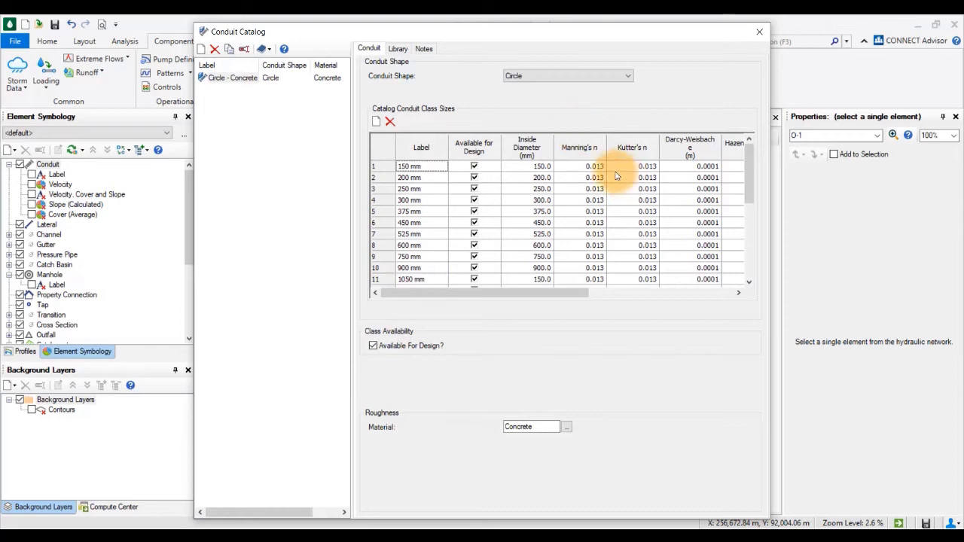
- Examine the full range of Circle - Concrete class sizes and the selectable conduit shapes, and close the Conduit Catalog
{"action": "scroll", "coordinate": [583, 185], "scroll_direction": "down", "scroll_amount": 5}
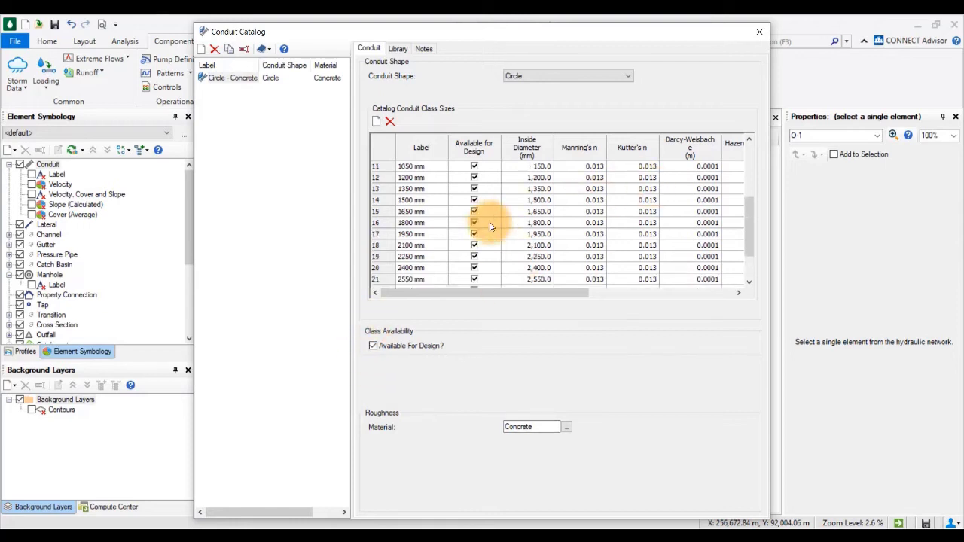
{"action": "scroll", "coordinate": [407, 211], "scroll_direction": "up", "scroll_amount": 5}
{"action": "scroll", "coordinate": [426, 189], "scroll_direction": "down", "scroll_amount": 5}
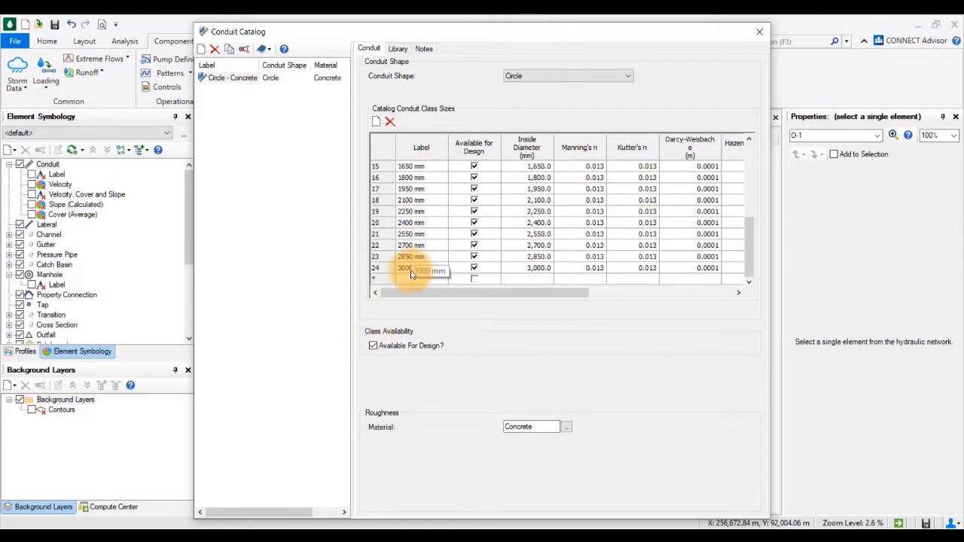
{"action": "scroll", "coordinate": [384, 218], "scroll_direction": "up", "scroll_amount": 3}
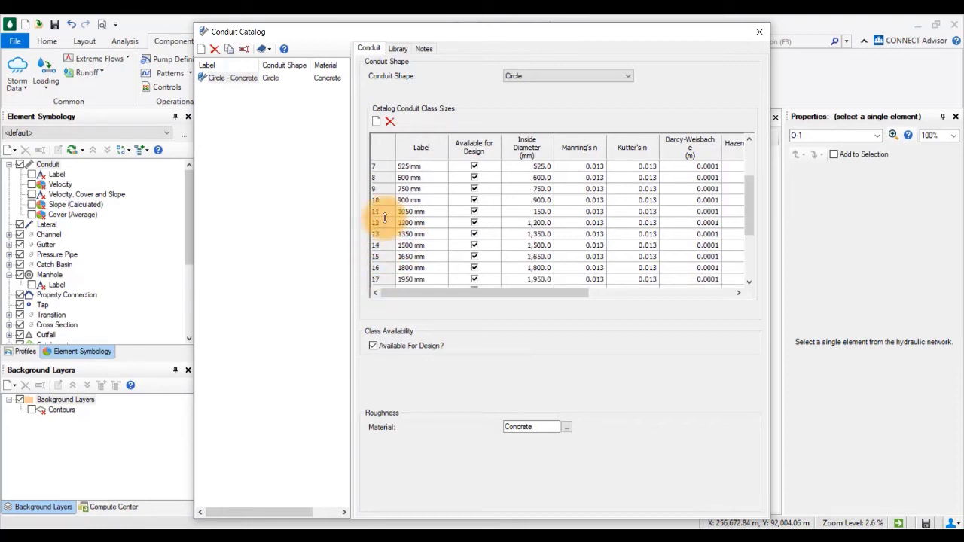
{"action": "scroll", "coordinate": [385, 218], "scroll_direction": "down", "scroll_amount": 4}
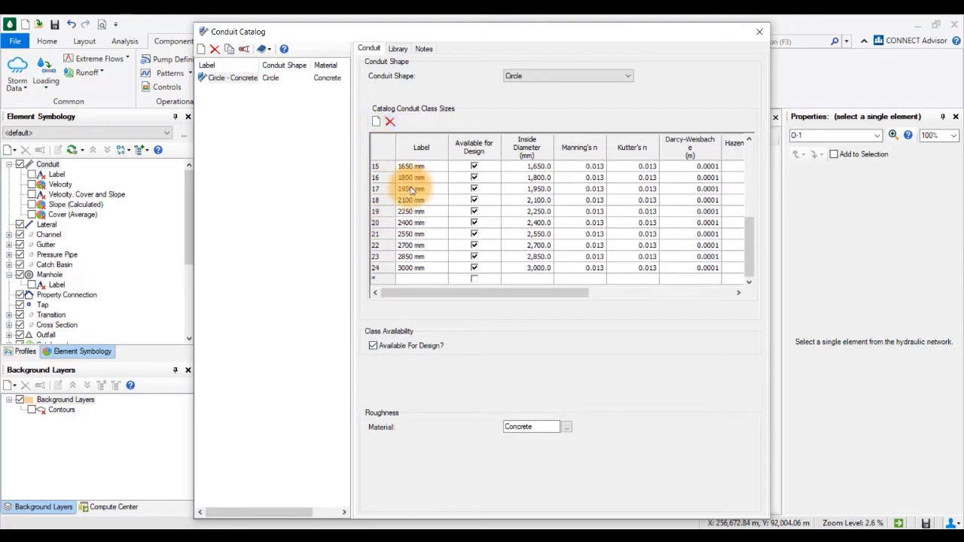
{"action": "scroll", "coordinate": [414, 207], "scroll_direction": "up", "scroll_amount": 4}
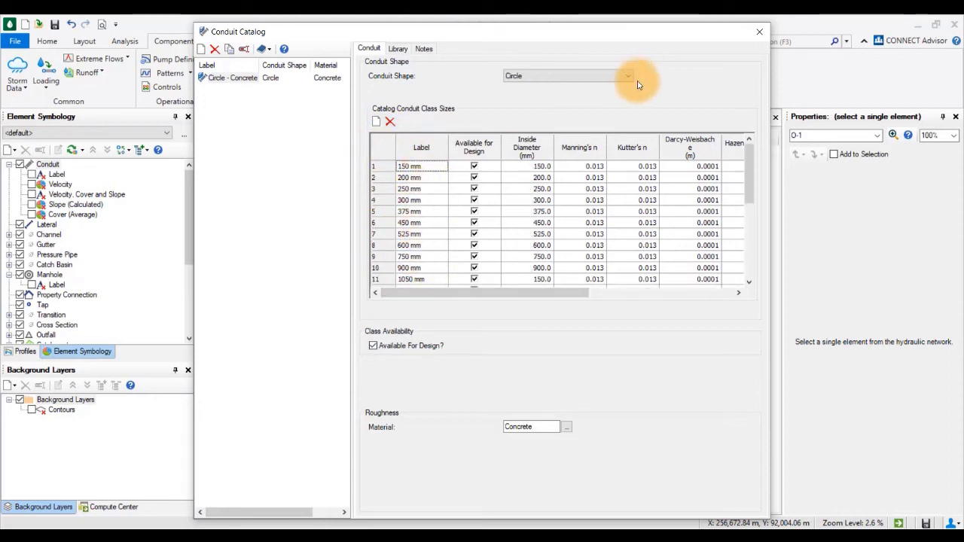
{"action": "left_click", "coordinate": [572, 78]}
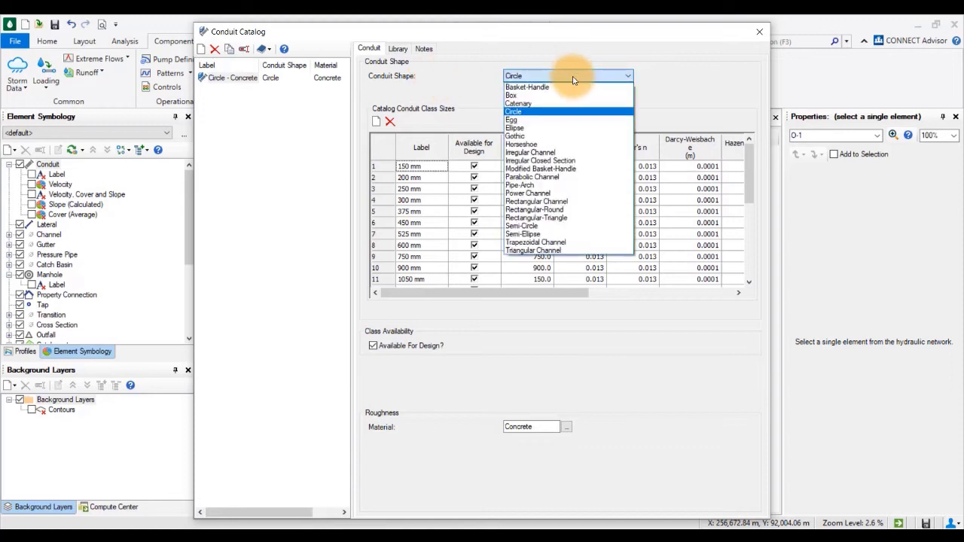
{"action": "left_click", "coordinate": [575, 79]}
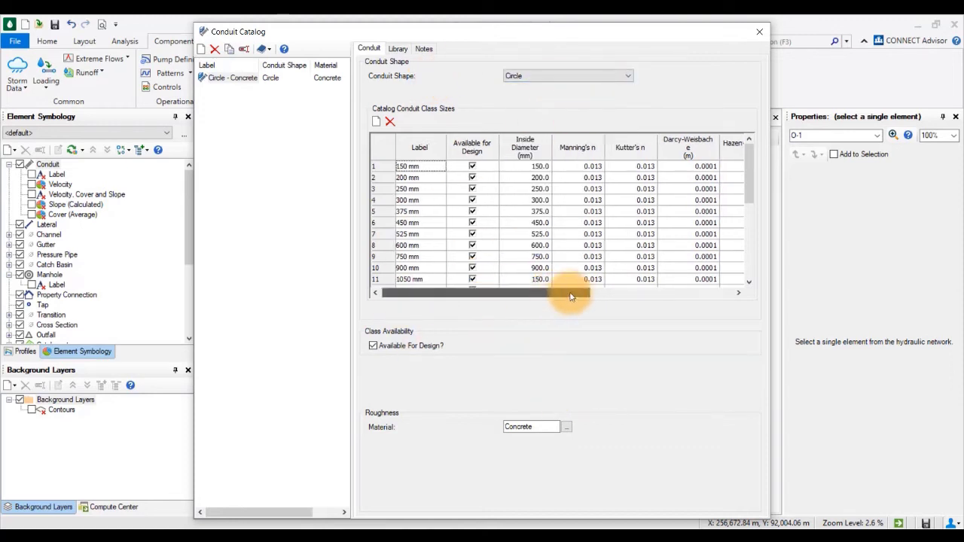
{"action": "left_click", "coordinate": [759, 34]}
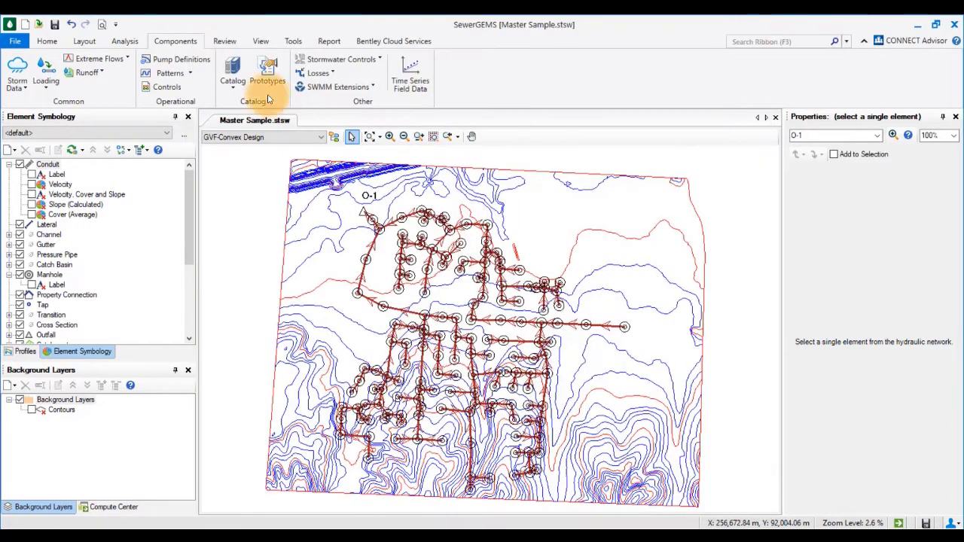
- Open the conduit FlexTable and globally set the Conduit Type of all conduits to Catalog Conduit
{"action": "left_click", "coordinate": [46, 41]}
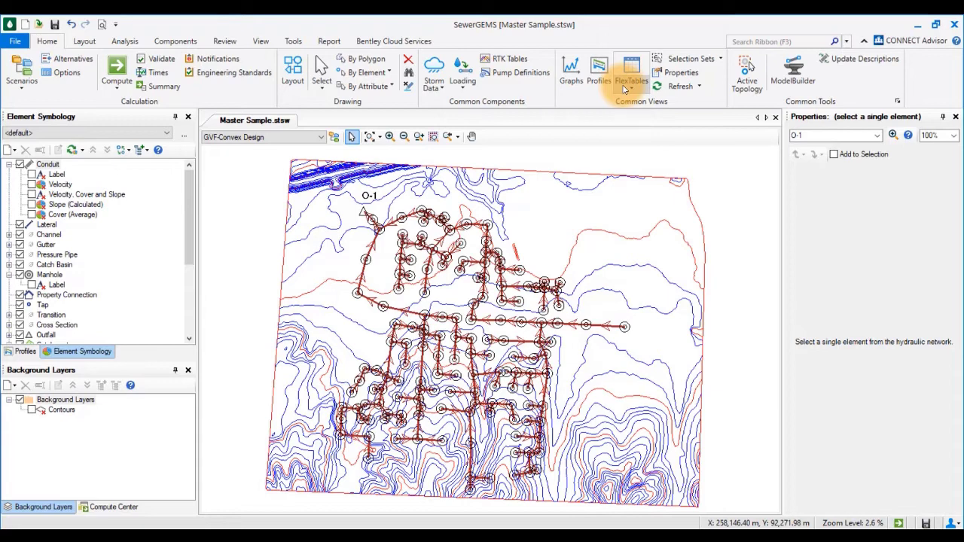
{"action": "left_click", "coordinate": [623, 87]}
{"action": "left_click", "coordinate": [613, 122]}
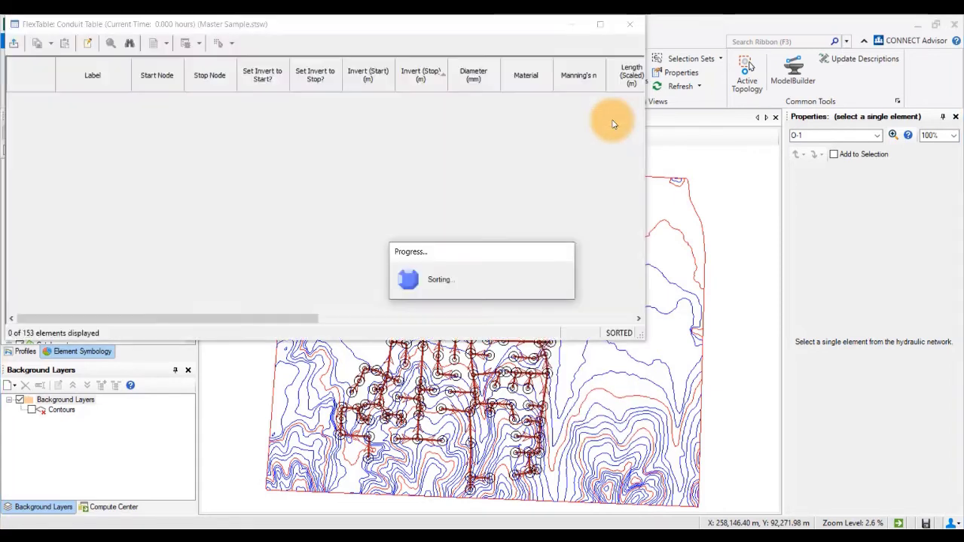
{"action": "left_click_drag", "start_coordinate": [270, 324], "coordinate": [594, 310]}
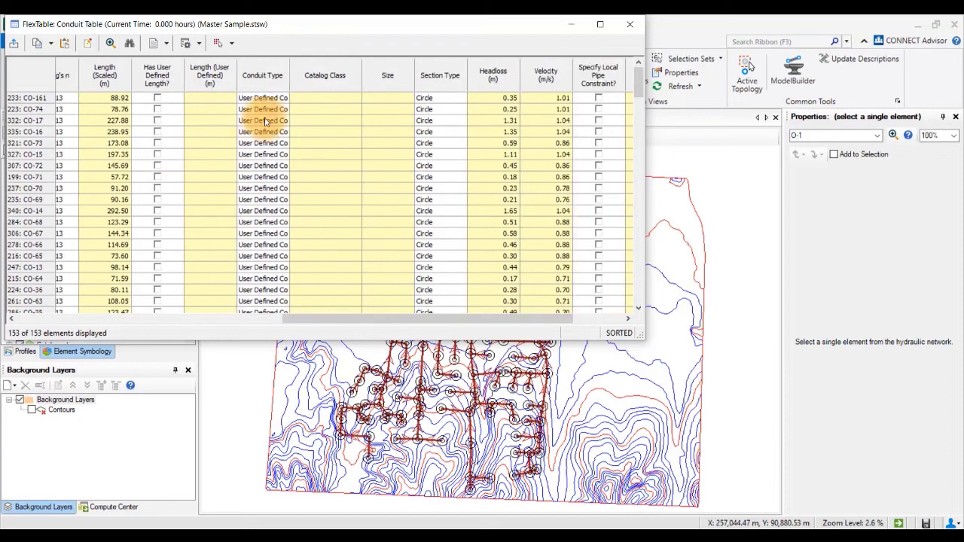
{"action": "left_click", "coordinate": [262, 75]}
{"action": "right_click", "coordinate": [256, 79]}
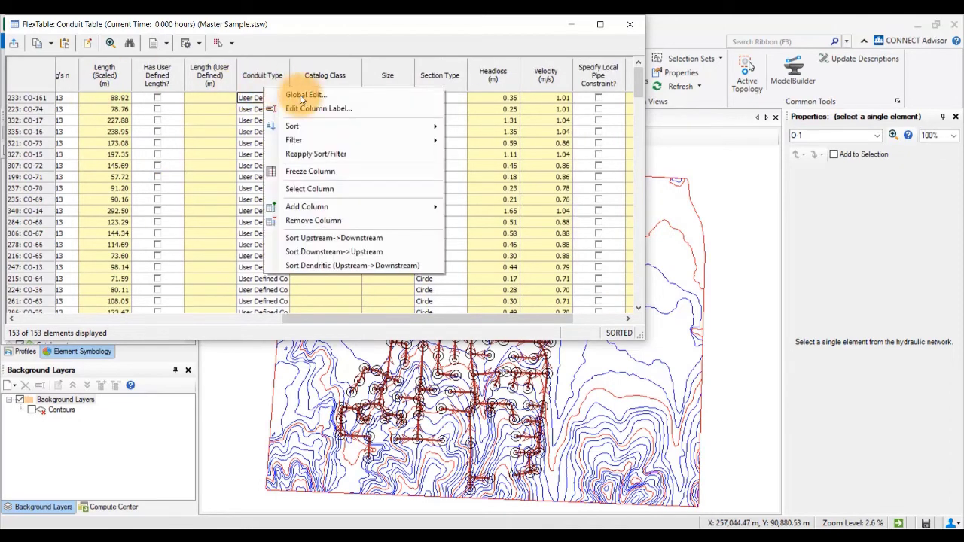
{"action": "left_click", "coordinate": [278, 92]}
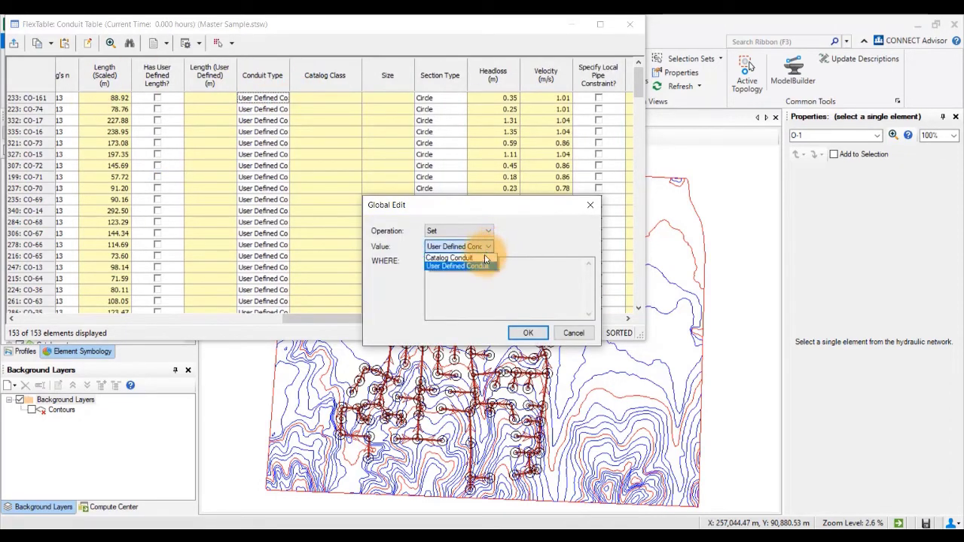
{"action": "left_click", "coordinate": [459, 258]}
{"action": "left_click", "coordinate": [526, 333]}
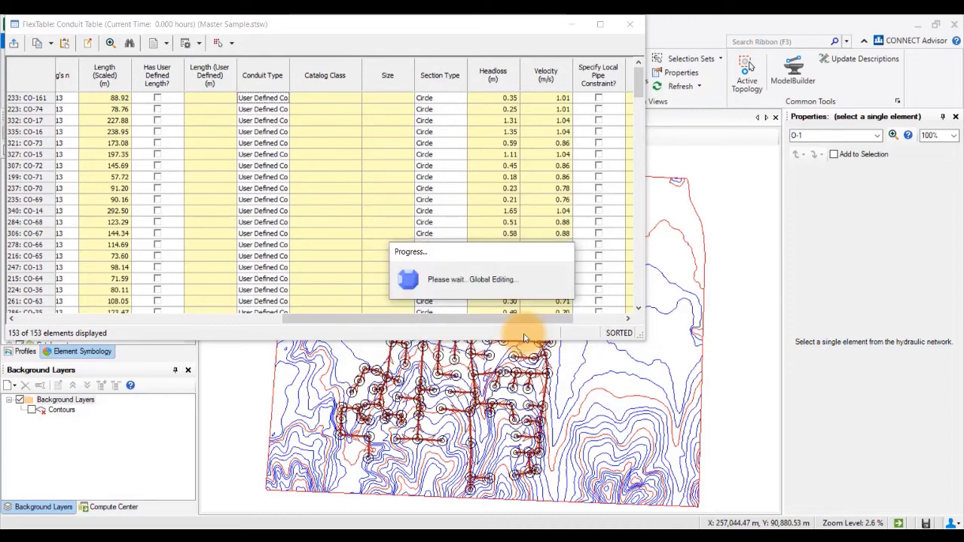
- Globally set the Size of all conduits in the conduit table to 150 mm
{"action": "left_click", "coordinate": [386, 76]}
{"action": "right_click", "coordinate": [384, 89]}
{"action": "left_click", "coordinate": [414, 103]}
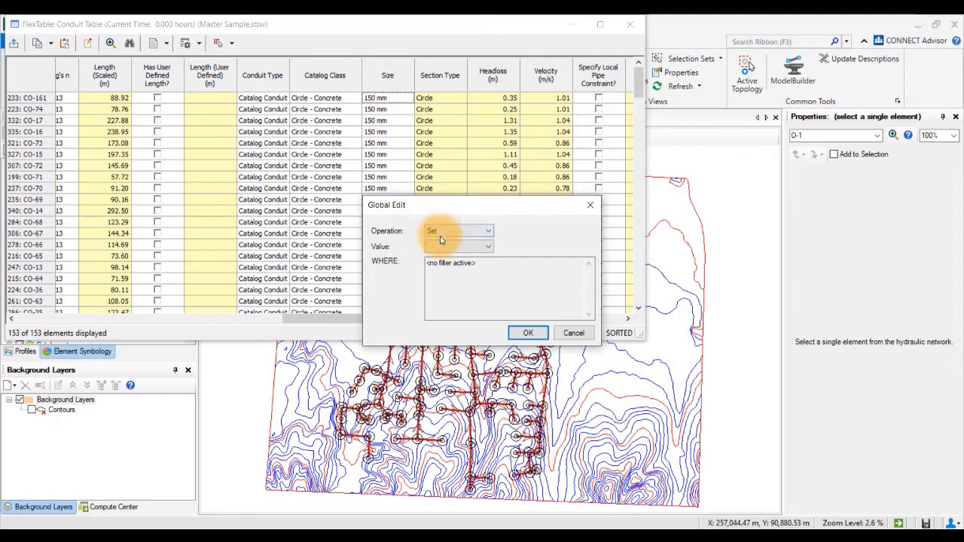
{"action": "left_click", "coordinate": [455, 247]}
{"action": "left_click", "coordinate": [444, 259]}
{"action": "left_click", "coordinate": [530, 333]}
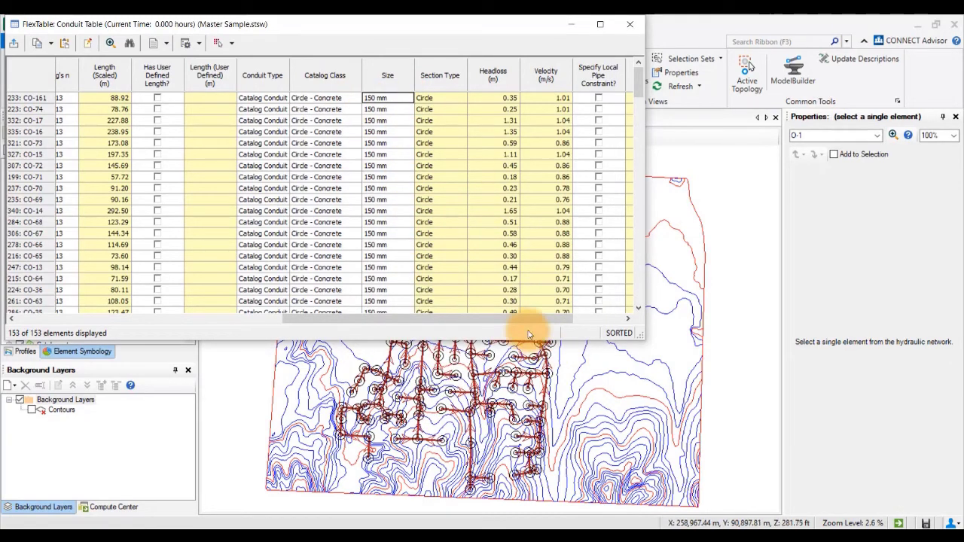
- Globally set the Material of all conduits in the conduit table to Concrete
{"action": "left_click_drag", "start_coordinate": [531, 320], "coordinate": [637, 318]}
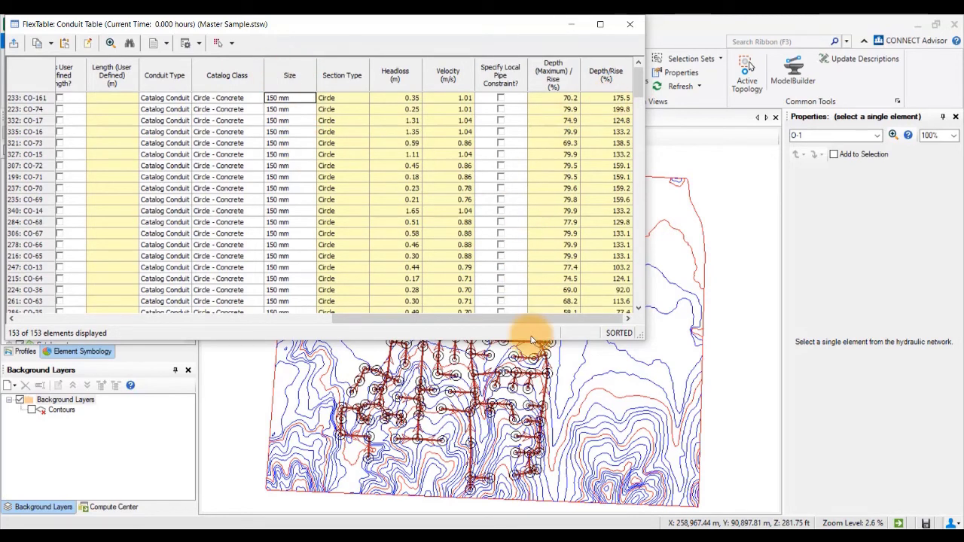
{"action": "left_click_drag", "start_coordinate": [557, 321], "coordinate": [521, 322]}
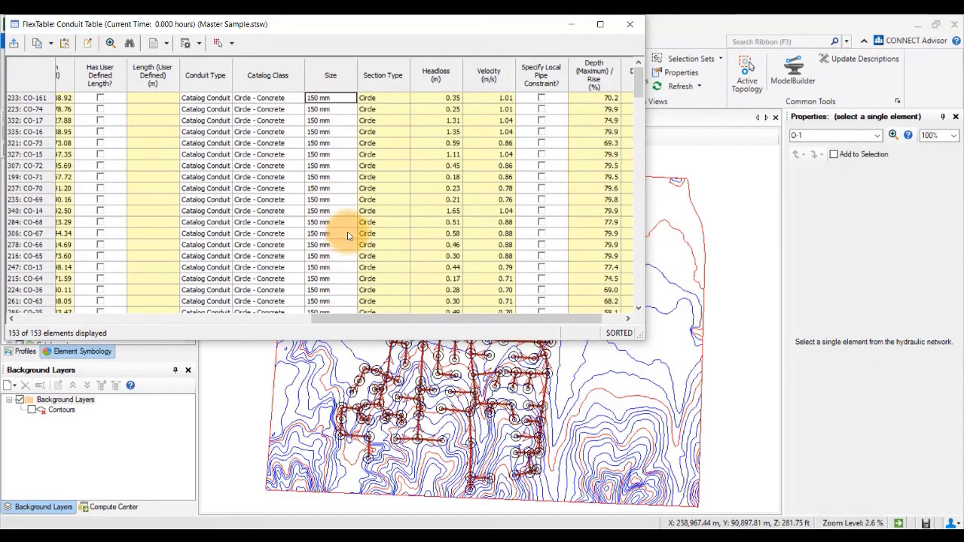
{"action": "left_click_drag", "start_coordinate": [358, 321], "coordinate": [299, 322]}
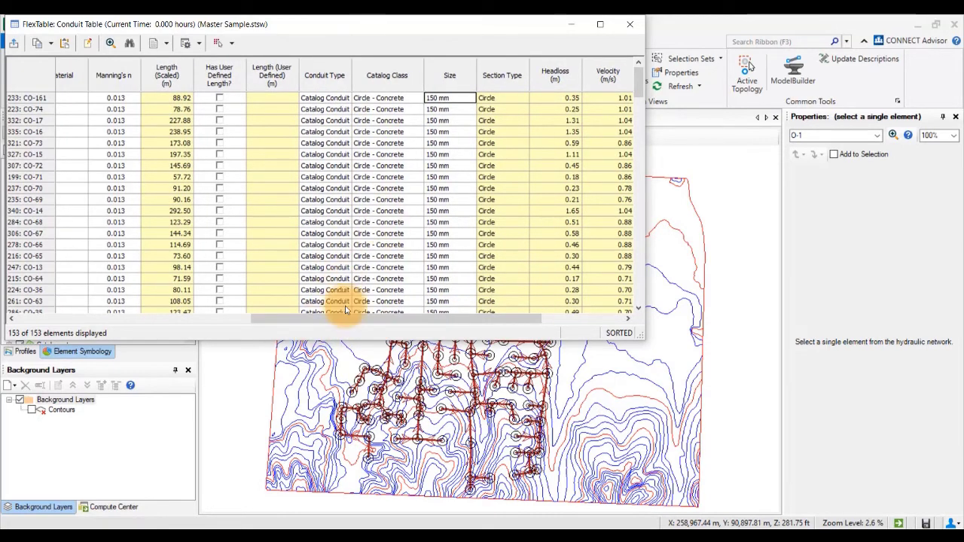
{"action": "left_click_drag", "start_coordinate": [303, 325], "coordinate": [276, 328]}
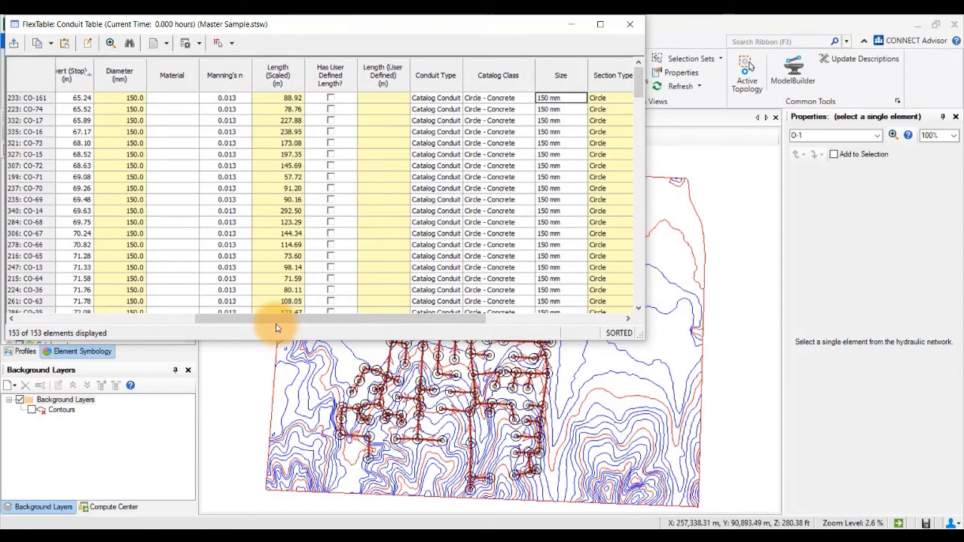
{"action": "right_click", "coordinate": [184, 84]}
{"action": "left_click", "coordinate": [214, 86]}
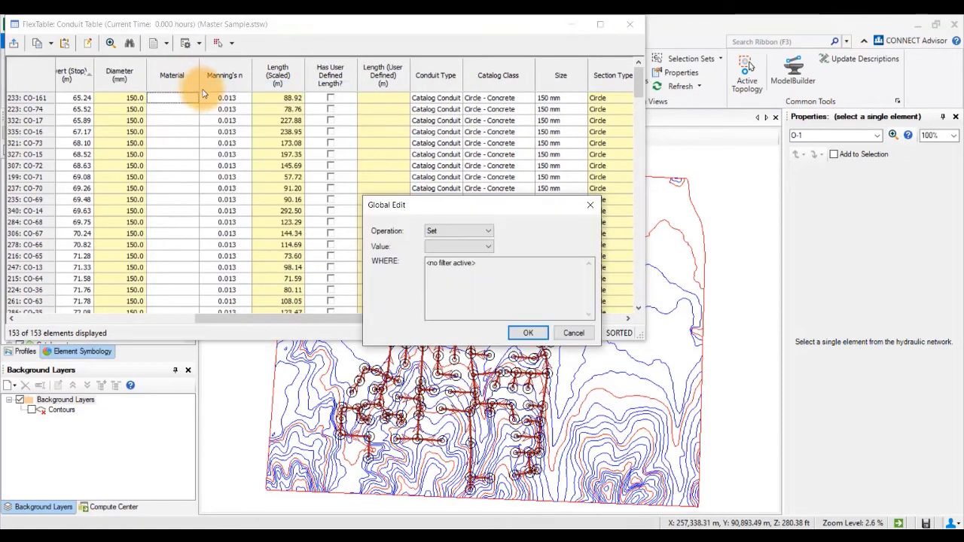
{"action": "left_click", "coordinate": [460, 248]}
{"action": "left_click", "coordinate": [445, 257]}
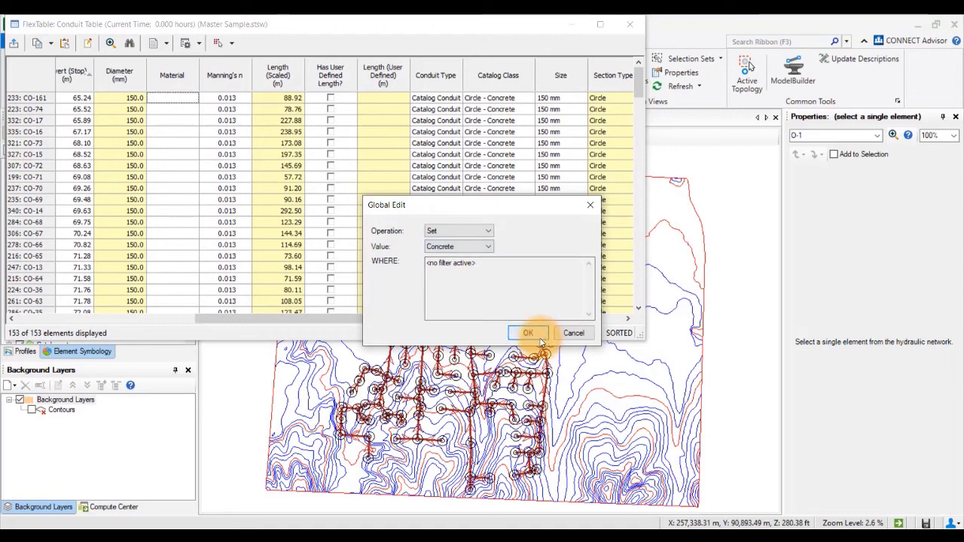
{"action": "left_click", "coordinate": [529, 333]}
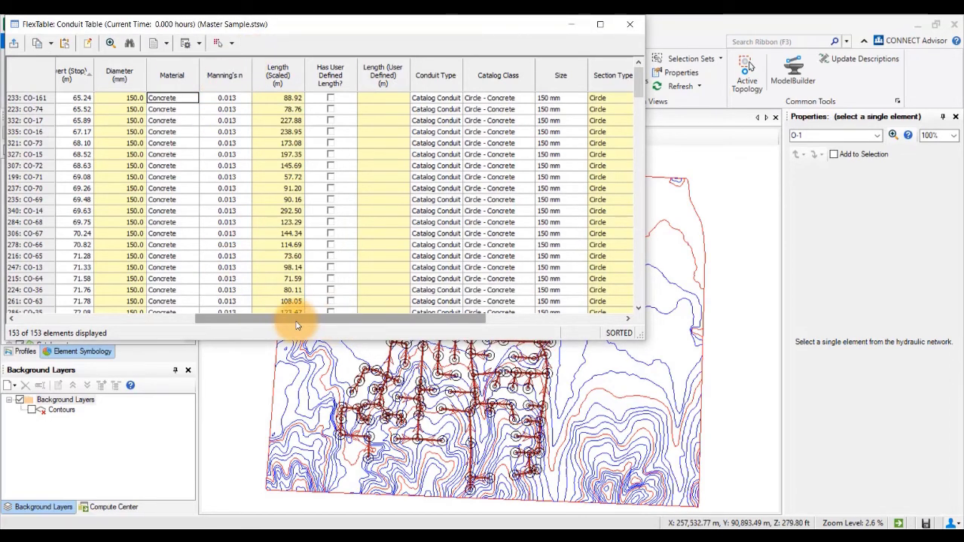
- Check the conduit table's invert, diameter, catalog and hydraulic result columns, and close the table
{"action": "left_click_drag", "start_coordinate": [301, 321], "coordinate": [279, 326]}
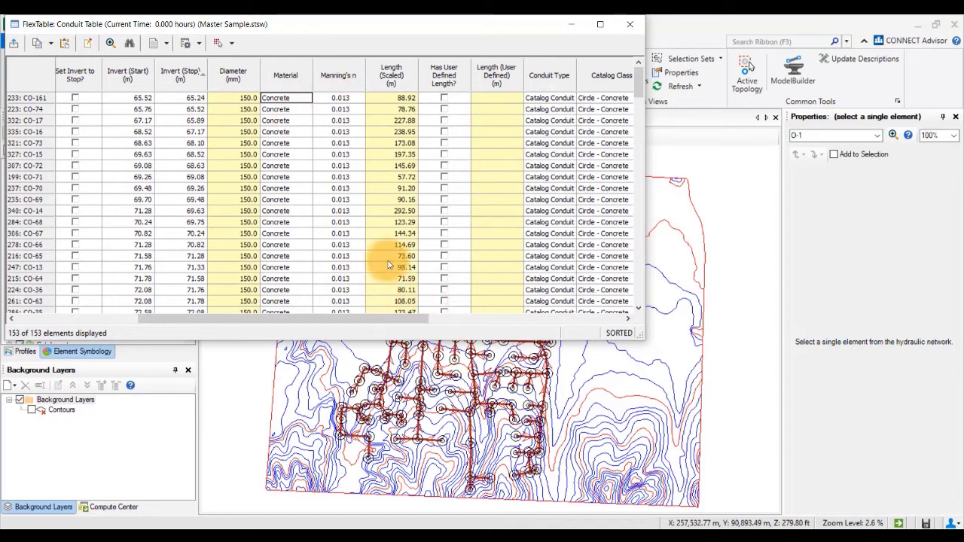
{"action": "left_click_drag", "start_coordinate": [390, 326], "coordinate": [645, 308]}
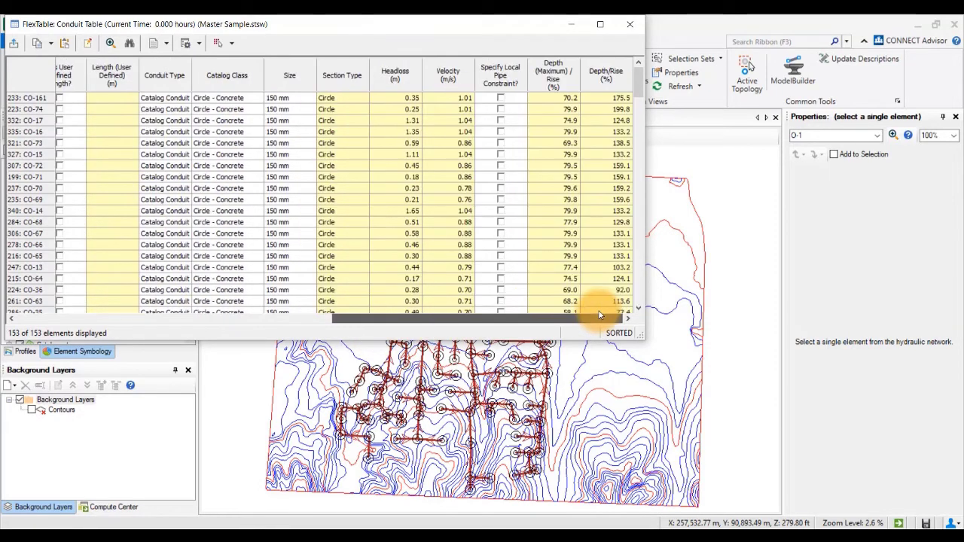
{"action": "left_click", "coordinate": [630, 24]}
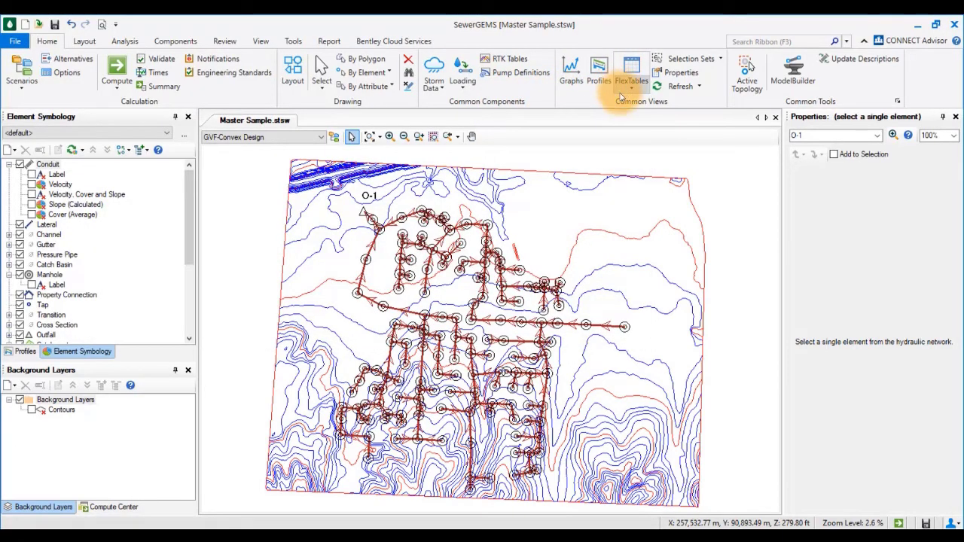
- Open the manhole FlexTable, examine the invert elevations across all manholes, and close the table
{"action": "left_click", "coordinate": [620, 94]}
{"action": "left_click", "coordinate": [575, 216]}
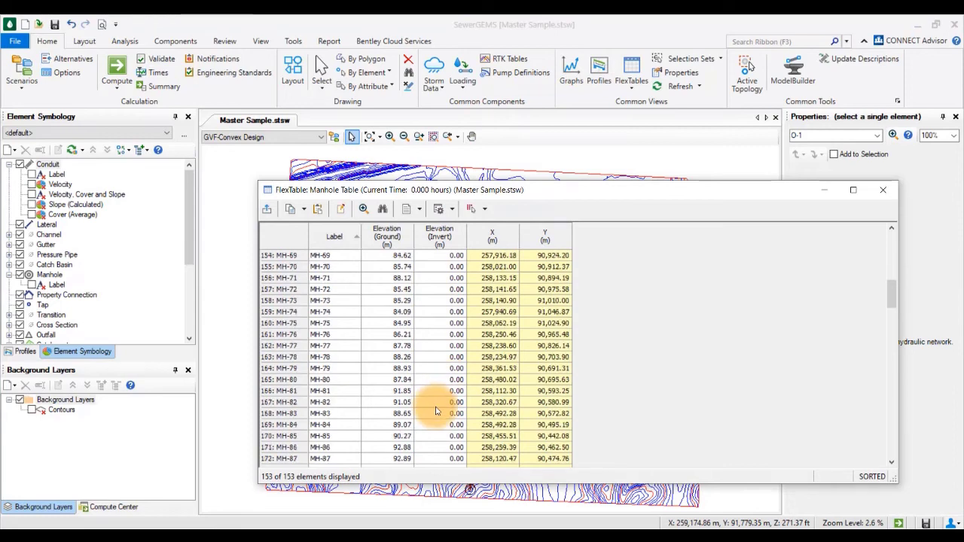
{"action": "scroll", "coordinate": [435, 410], "scroll_direction": "up", "scroll_amount": 10}
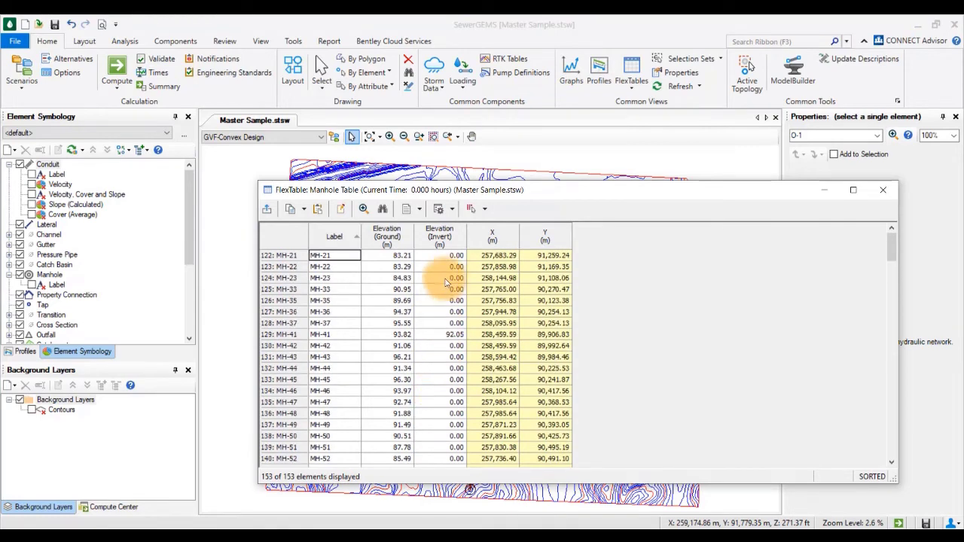
{"action": "scroll", "coordinate": [441, 347], "scroll_direction": "down", "scroll_amount": 15}
{"action": "scroll", "coordinate": [442, 352], "scroll_direction": "down", "scroll_amount": 20}
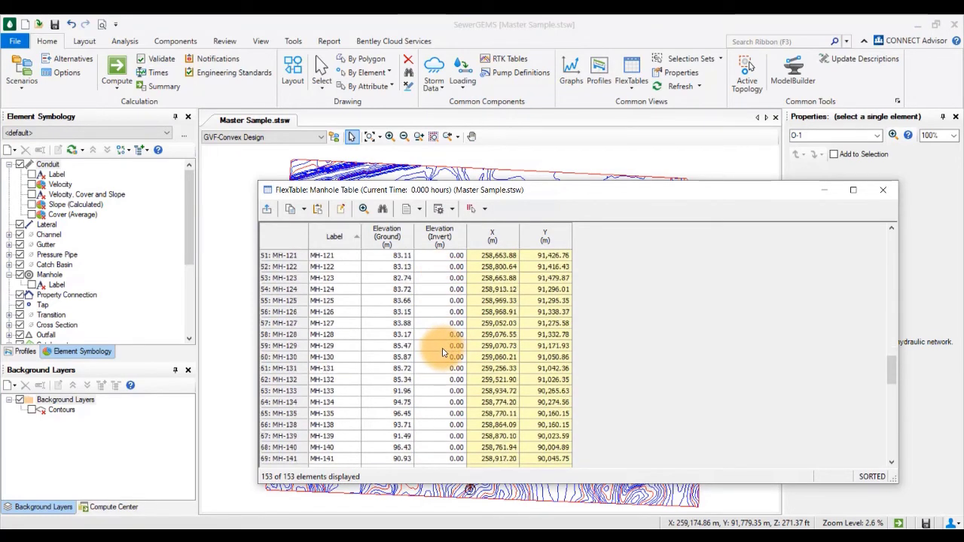
{"action": "scroll", "coordinate": [442, 352], "scroll_direction": "up", "scroll_amount": 10}
{"action": "scroll", "coordinate": [443, 353], "scroll_direction": "up", "scroll_amount": 15}
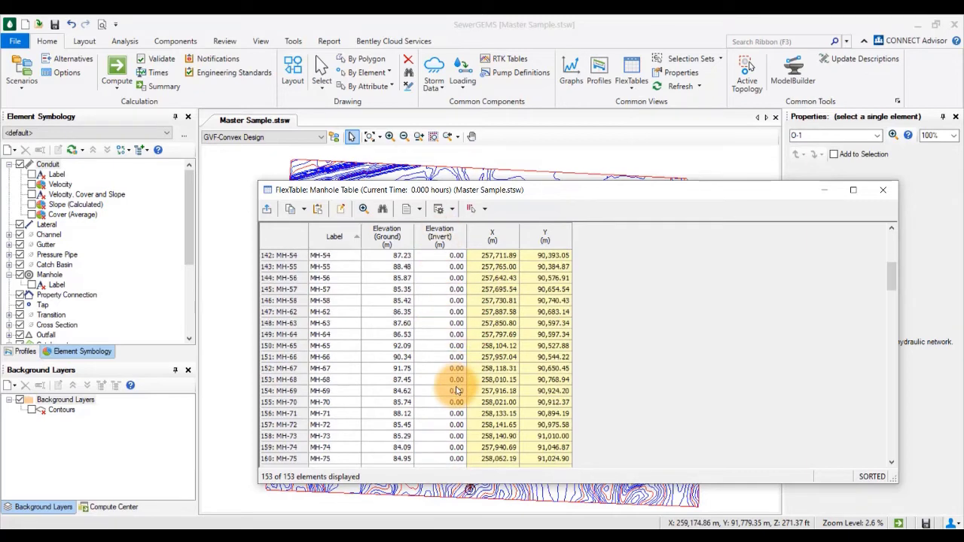
{"action": "scroll", "coordinate": [452, 383], "scroll_direction": "down", "scroll_amount": 8}
{"action": "left_click", "coordinate": [884, 190]}
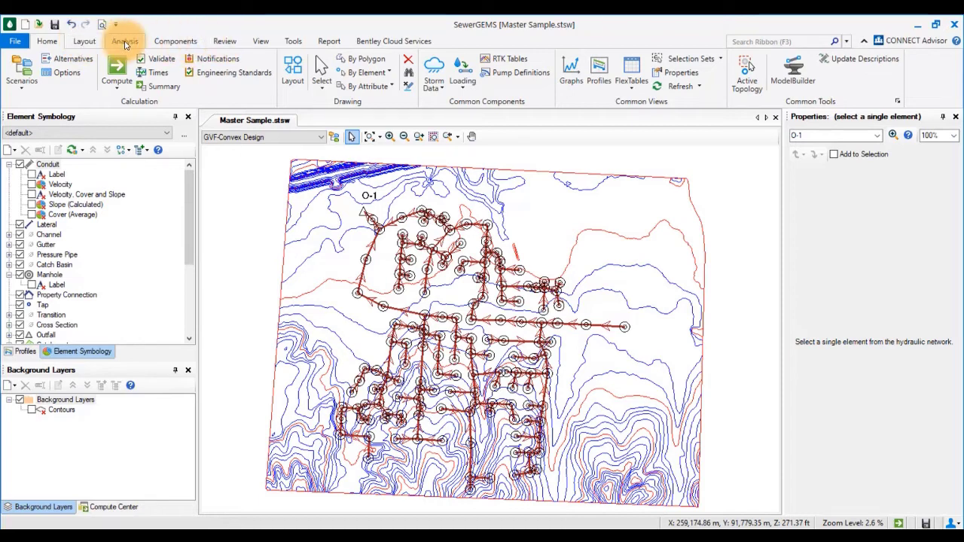
- Open the default design constraints and set the gravity pipe Velocity Constraints Type to Table
{"action": "left_click", "coordinate": [125, 42]}
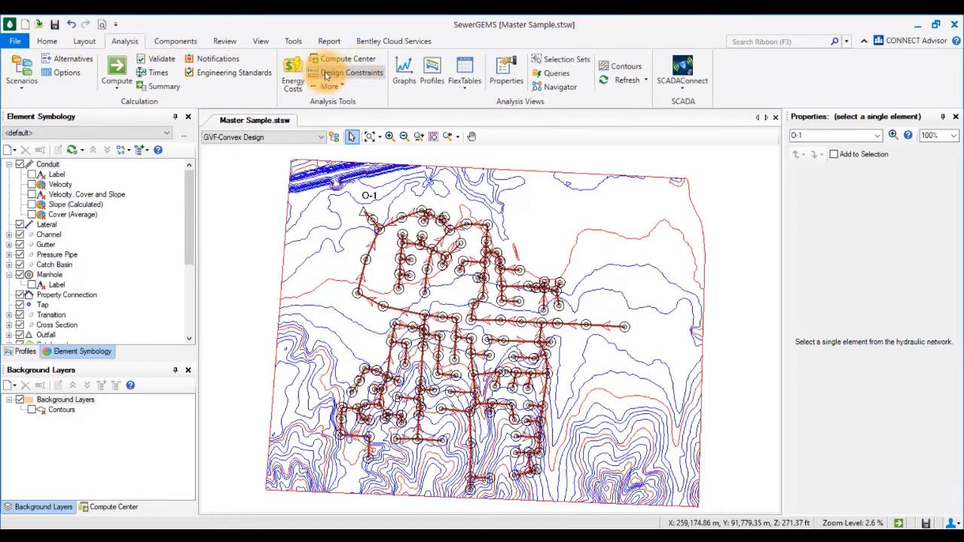
{"action": "left_click", "coordinate": [354, 72]}
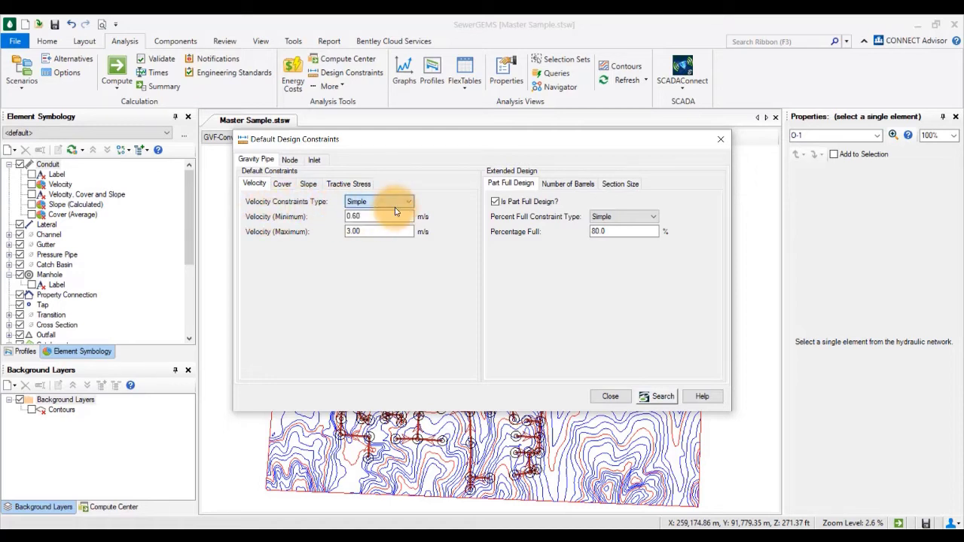
{"action": "left_click", "coordinate": [365, 202]}
{"action": "left_click", "coordinate": [399, 219]}
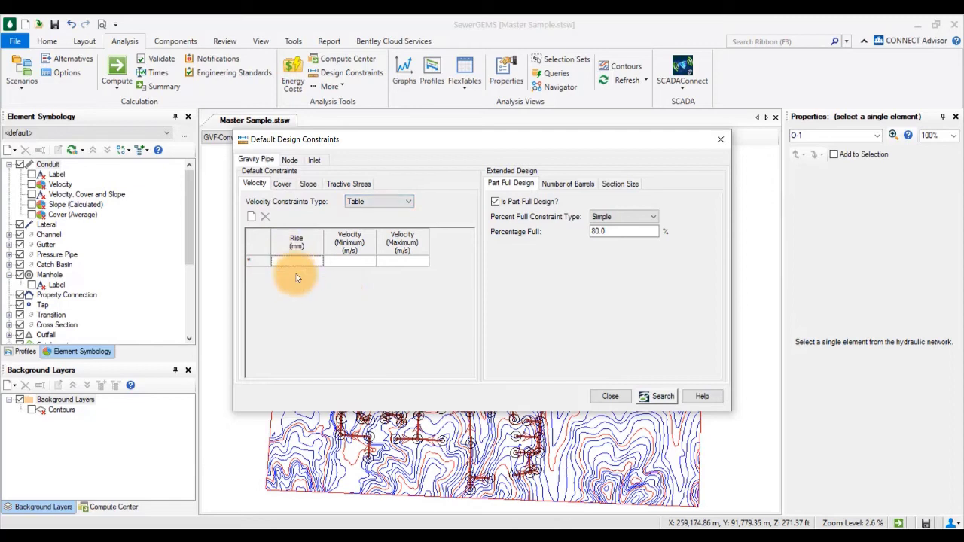
{"action": "left_click", "coordinate": [284, 185]}
{"action": "left_click", "coordinate": [254, 183]}
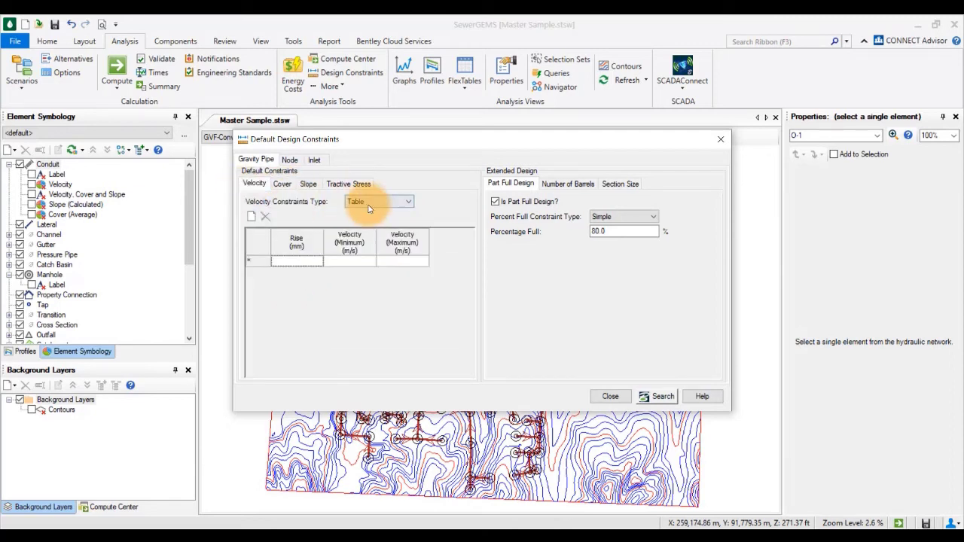
- Set the gravity pipe Velocity Constraints Type to Simple and review the default cover and slope constraints
{"action": "left_click", "coordinate": [374, 214]}
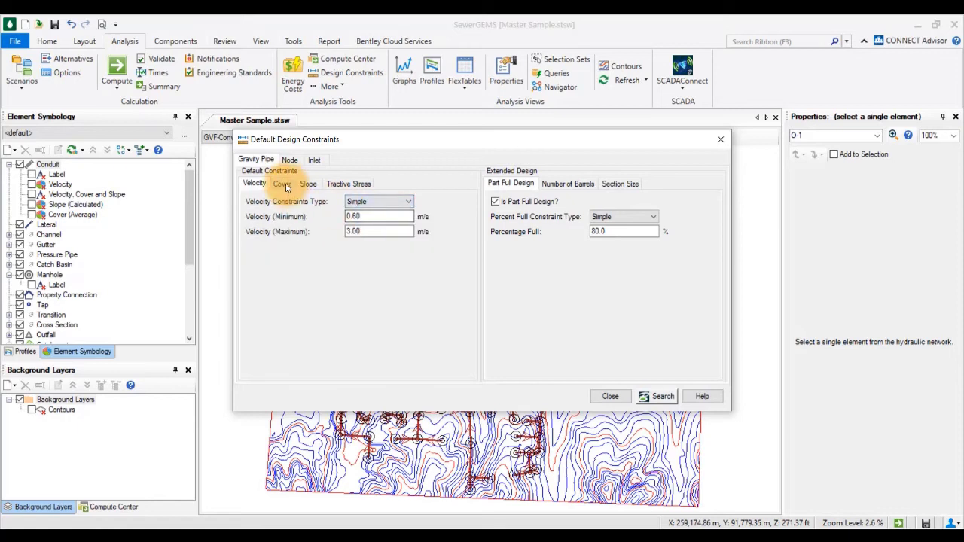
{"action": "left_click", "coordinate": [283, 185]}
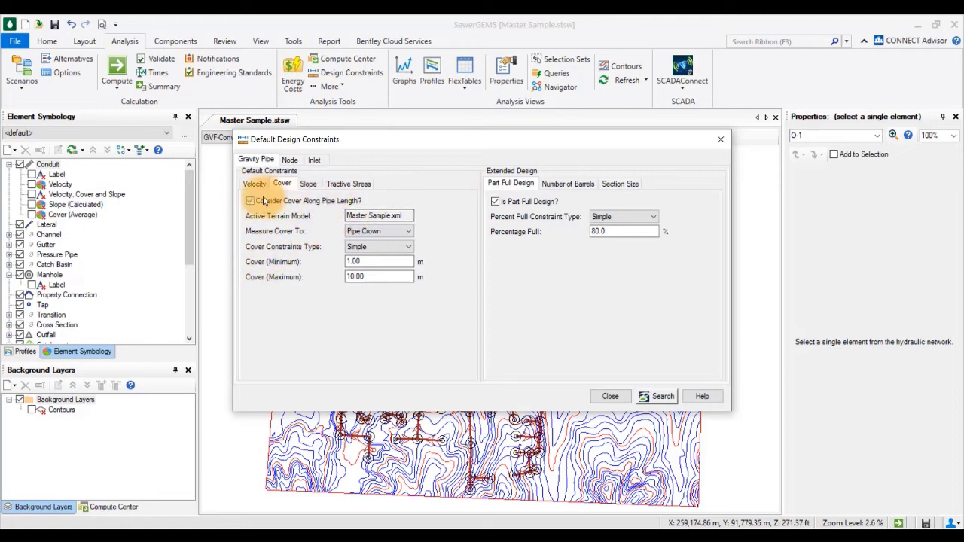
{"action": "left_click", "coordinate": [309, 184]}
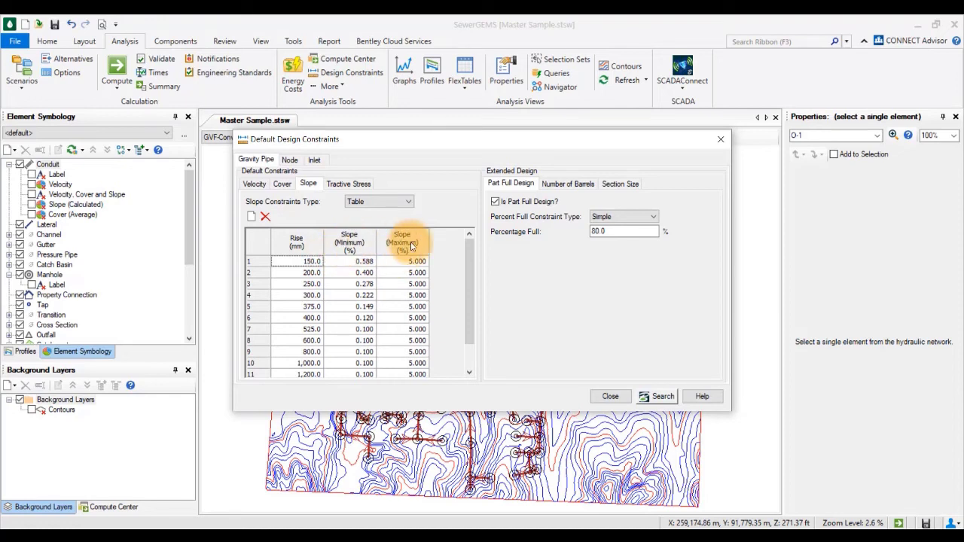
{"action": "left_click", "coordinate": [256, 186]}
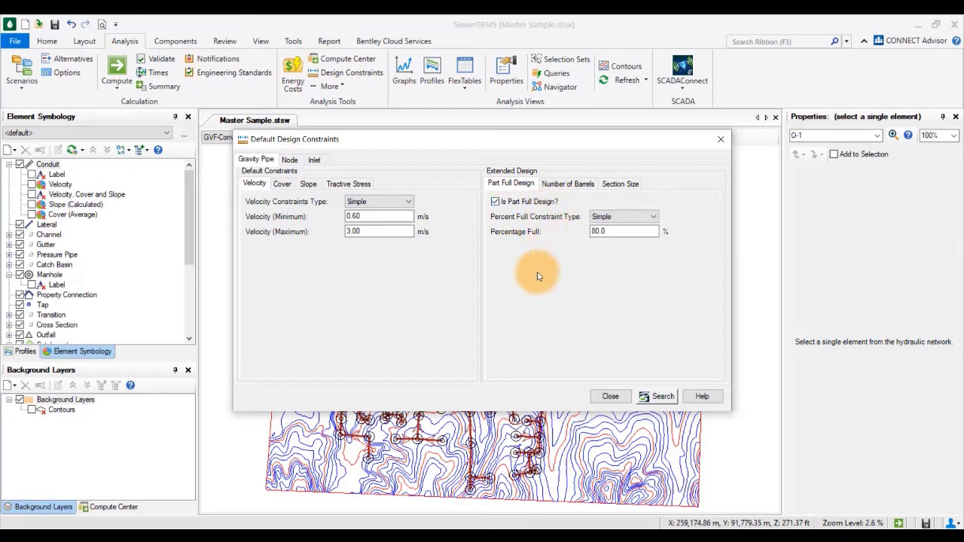
- Review the extended design constraints for part full design, number of barrels and section size
{"action": "double_click", "coordinate": [628, 230]}
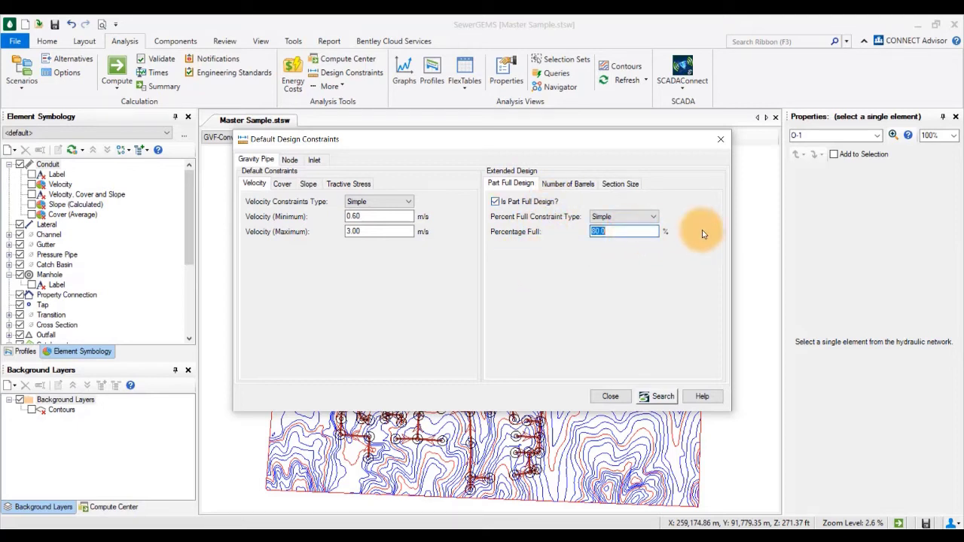
{"action": "left_click", "coordinate": [591, 189]}
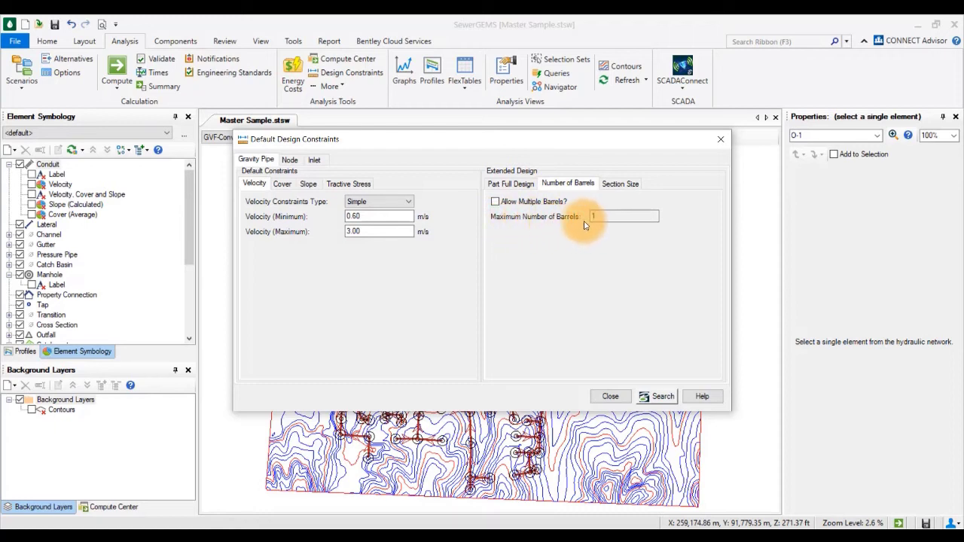
{"action": "left_click", "coordinate": [619, 184]}
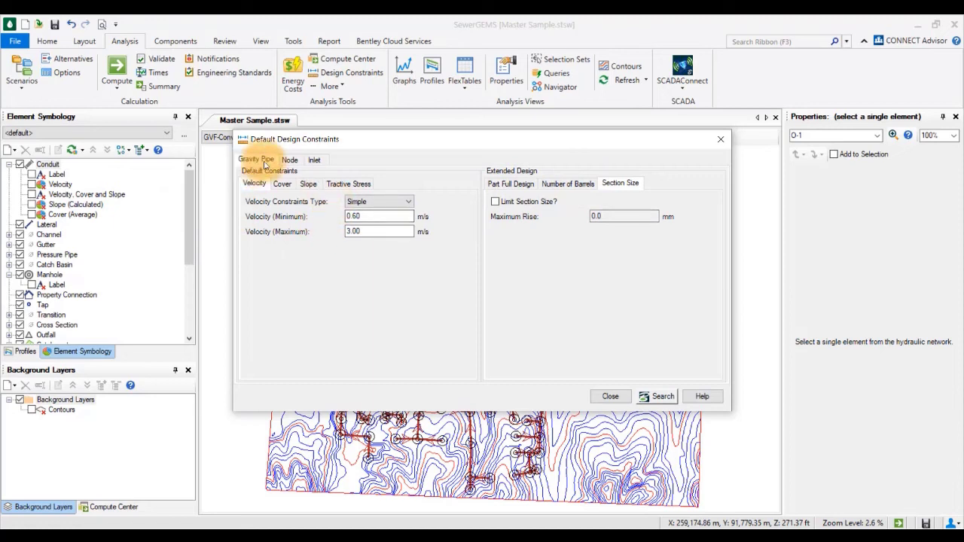
- Review the default node constraints, including the pipe matching choices, and the inlet constraints, and close the default design constraints
{"action": "left_click", "coordinate": [289, 160]}
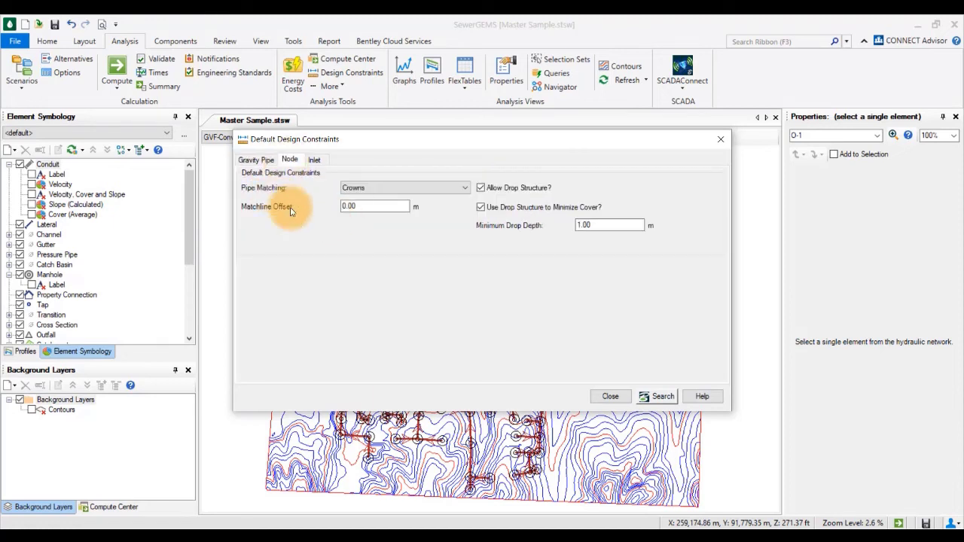
{"action": "left_click", "coordinate": [422, 188]}
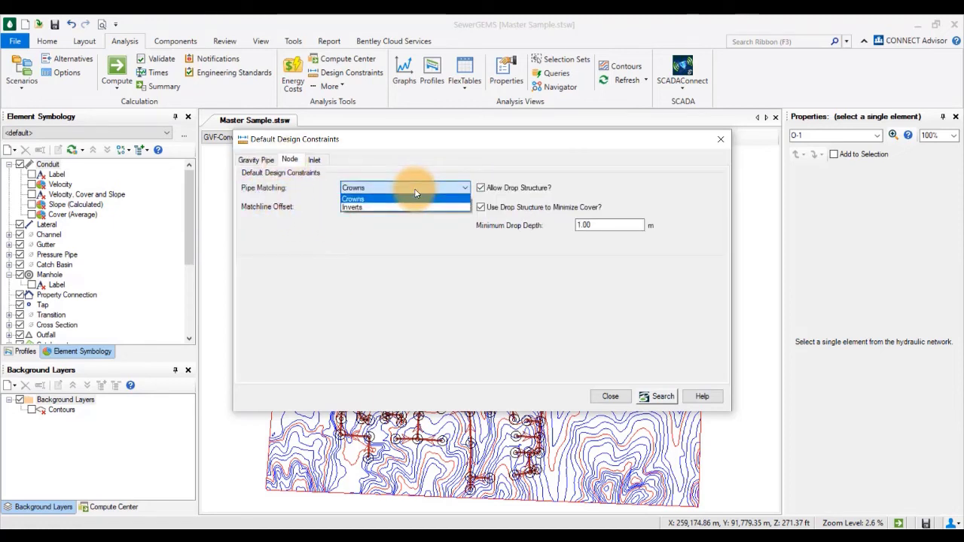
{"action": "left_click", "coordinate": [414, 193]}
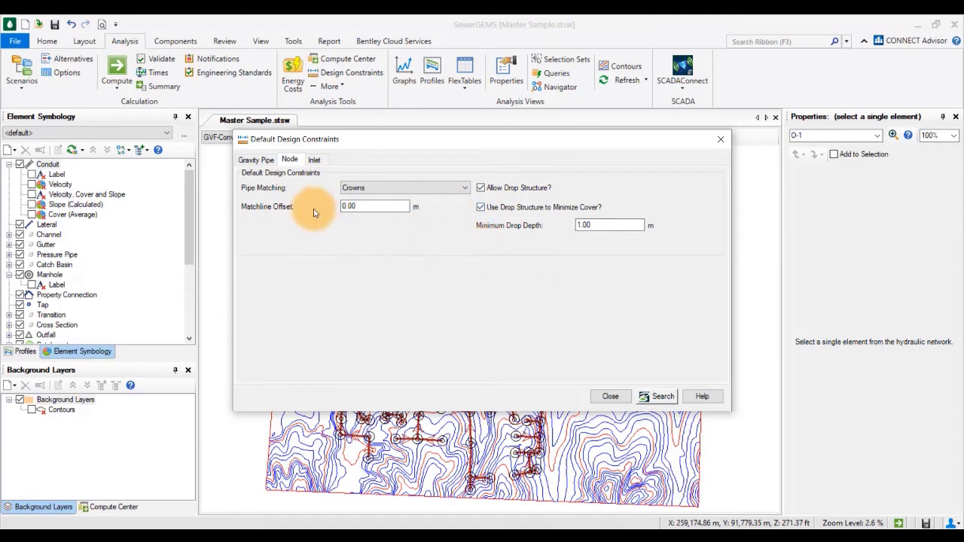
{"action": "left_click", "coordinate": [315, 160]}
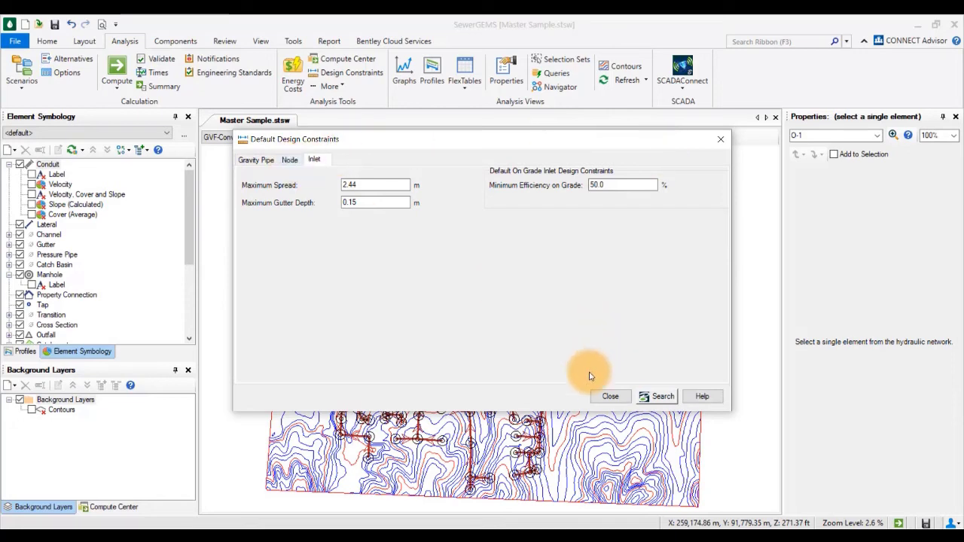
{"action": "left_click", "coordinate": [289, 160]}
{"action": "left_click", "coordinate": [256, 160]}
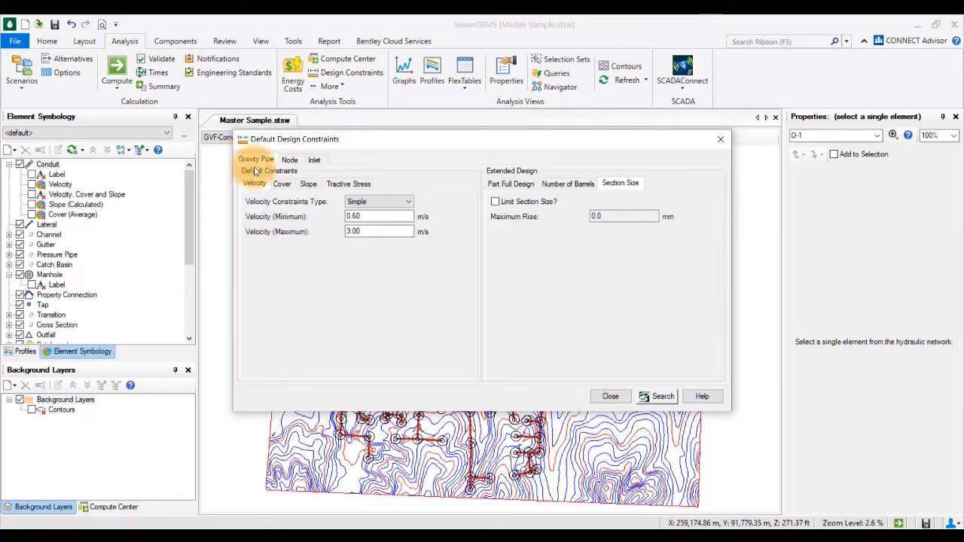
{"action": "left_click", "coordinate": [610, 397]}
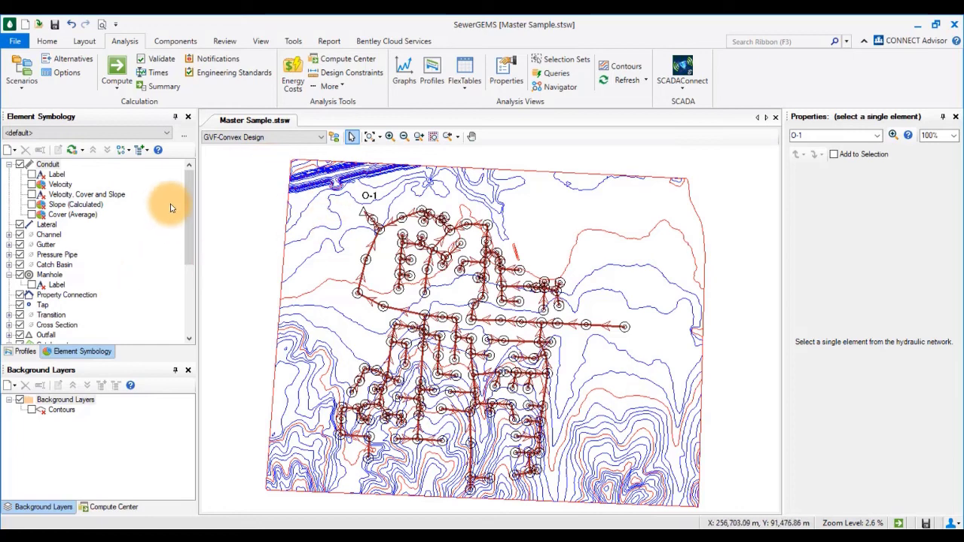
- Open the Base Design alternative and examine the design and local constraint options across its gravity pipes
{"action": "left_click", "coordinate": [68, 59]}
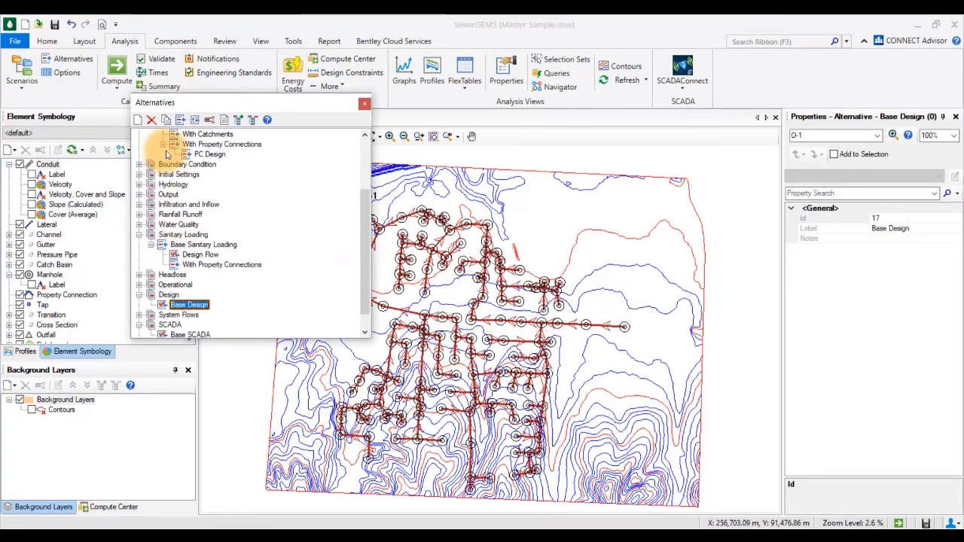
{"action": "double_click", "coordinate": [194, 305]}
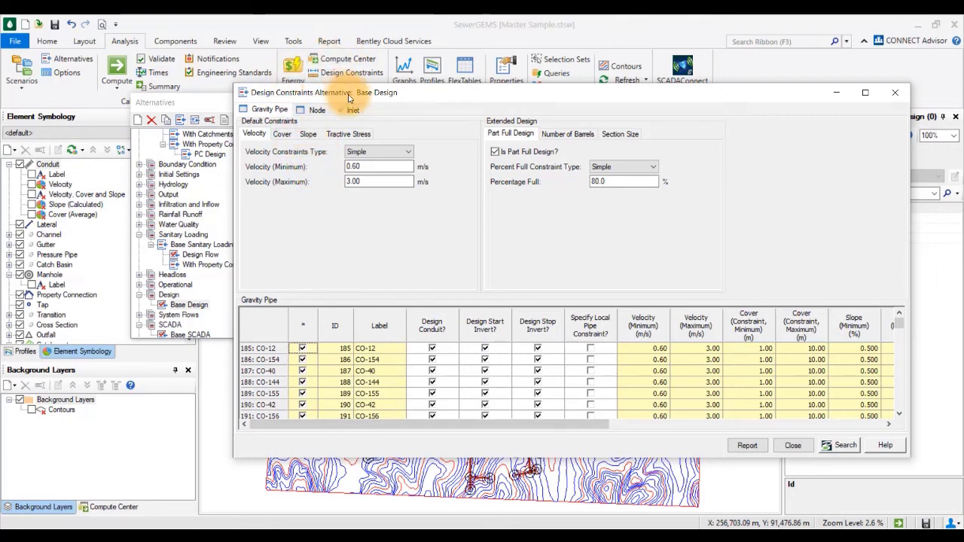
{"action": "left_click_drag", "start_coordinate": [346, 92], "coordinate": [386, 131]}
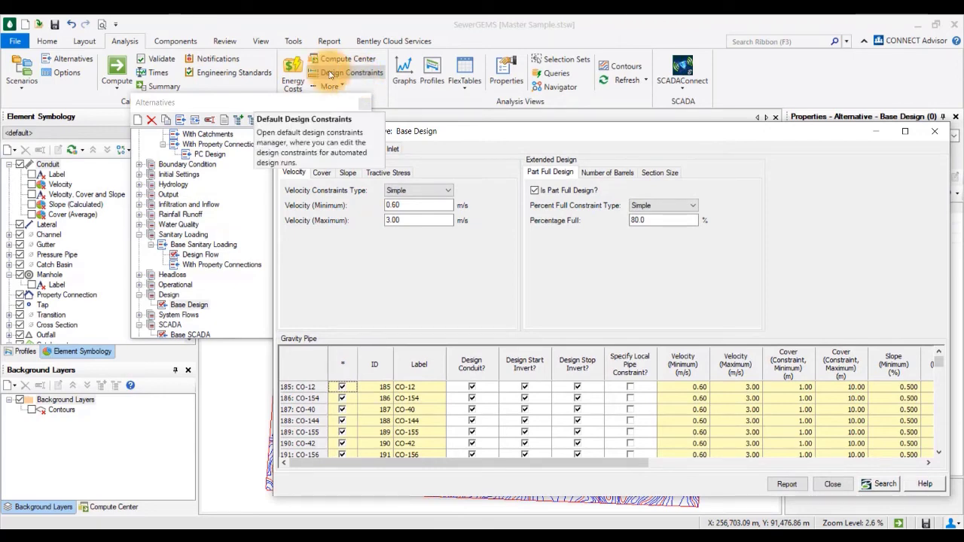
{"action": "left_click_drag", "start_coordinate": [450, 135], "coordinate": [341, 89]}
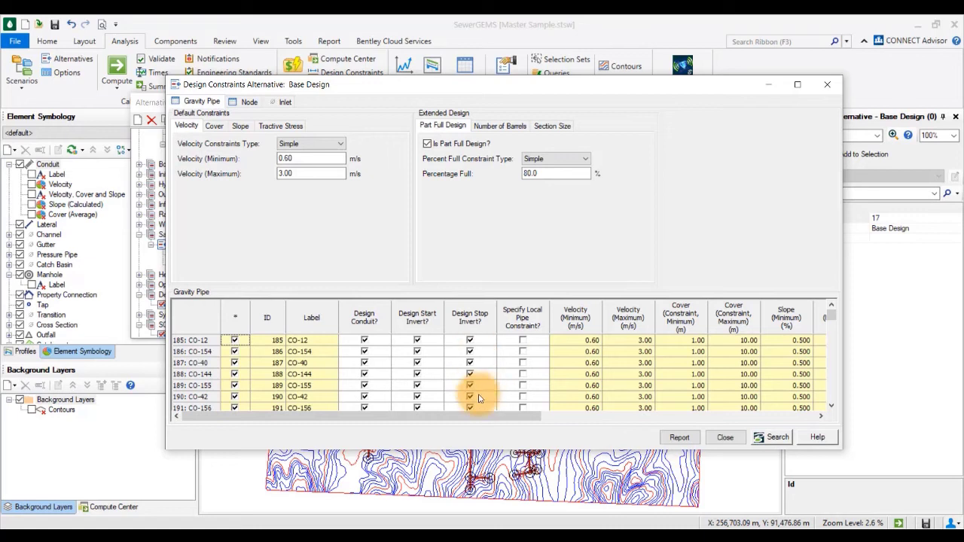
{"action": "scroll", "coordinate": [478, 398], "scroll_direction": "down", "scroll_amount": 4}
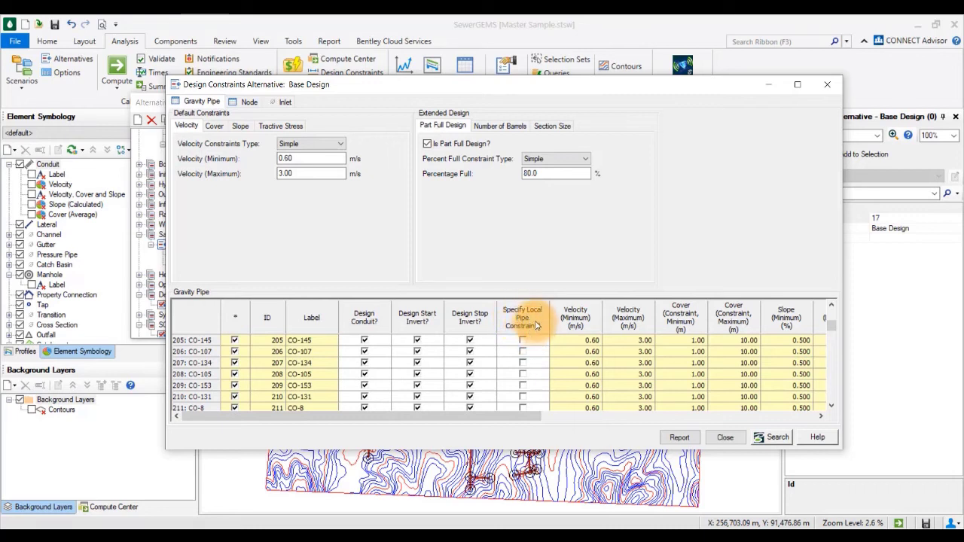
{"action": "scroll", "coordinate": [527, 361], "scroll_direction": "down", "scroll_amount": 4}
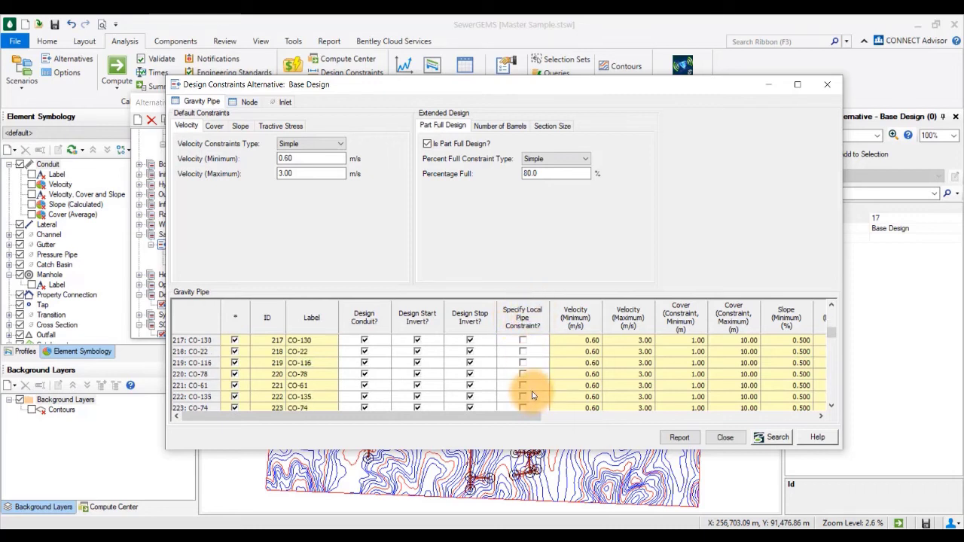
- Show the node constraints of the Base Design alternative and sort the gravity structures ascending by label
{"action": "left_click", "coordinate": [249, 103]}
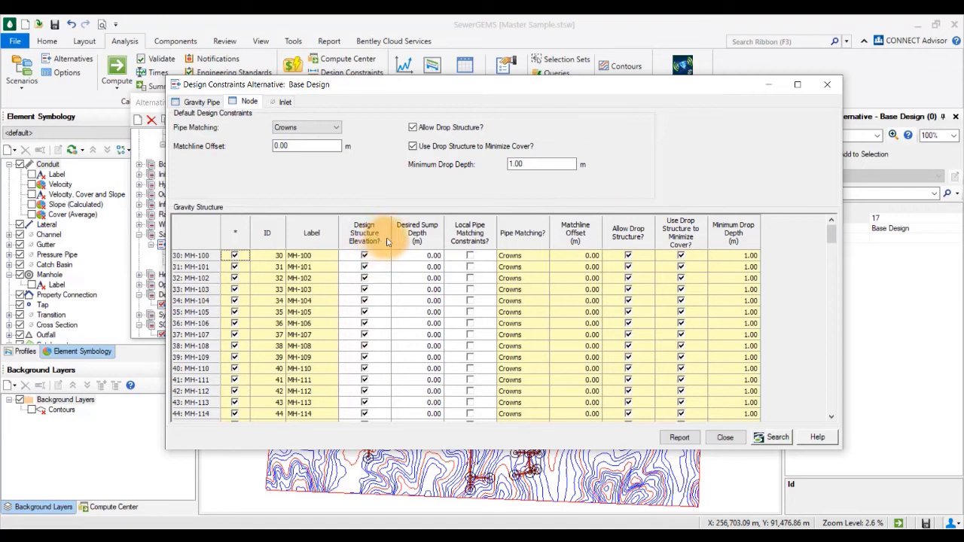
{"action": "right_click", "coordinate": [322, 235]}
{"action": "mouse_move", "coordinate": [399, 242]}
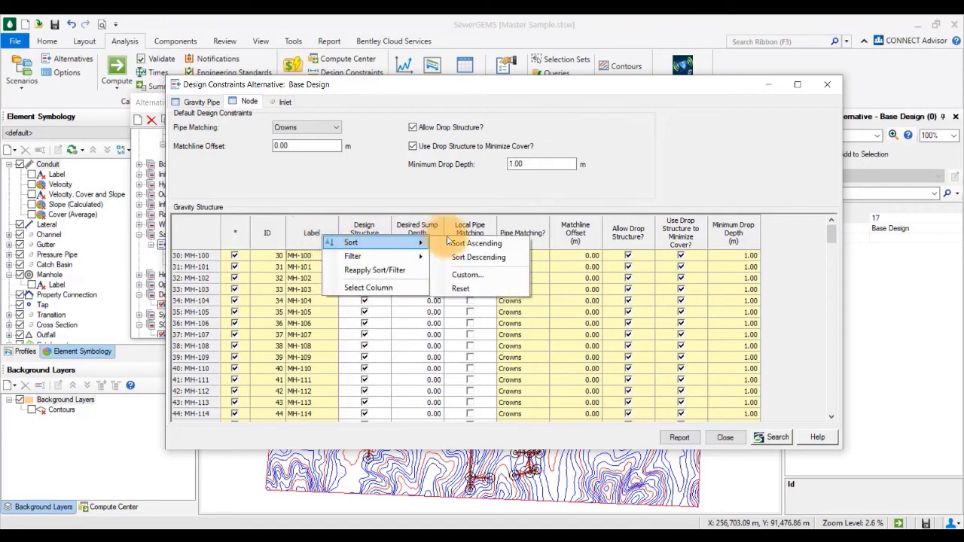
{"action": "left_click", "coordinate": [463, 243]}
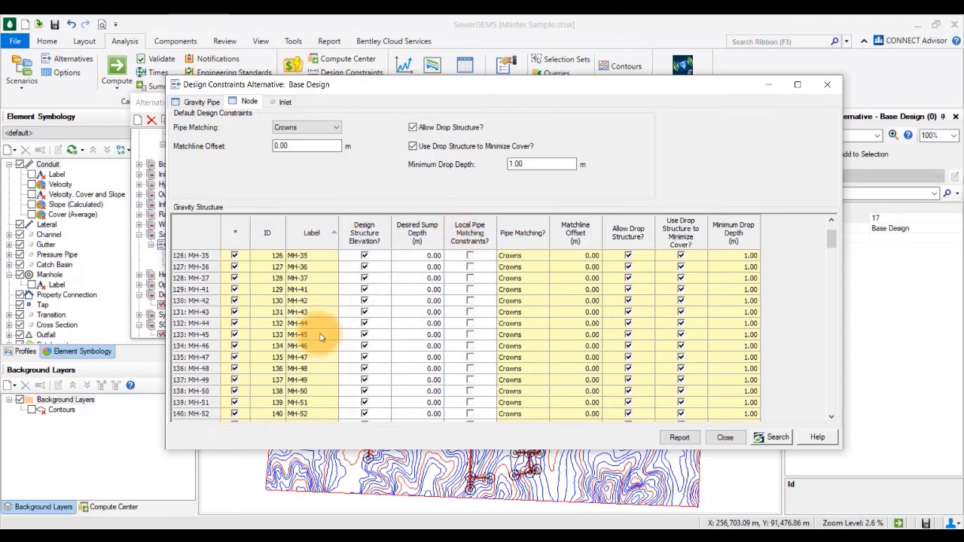
- Turn off Design Structure Elevation for manhole MH-41, look through the other manholes, and turn the option back on
{"action": "scroll", "coordinate": [354, 322], "scroll_direction": "up", "scroll_amount": 2}
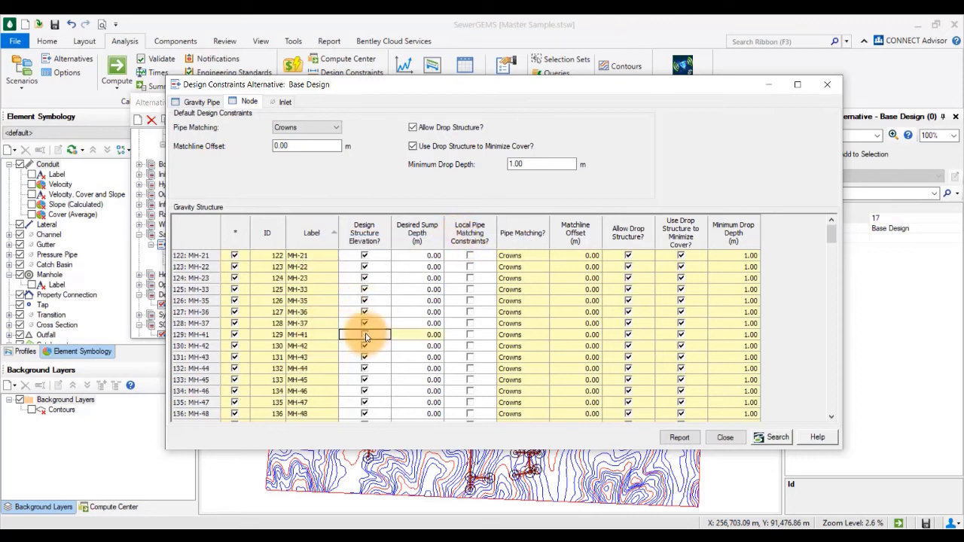
{"action": "left_click", "coordinate": [366, 337]}
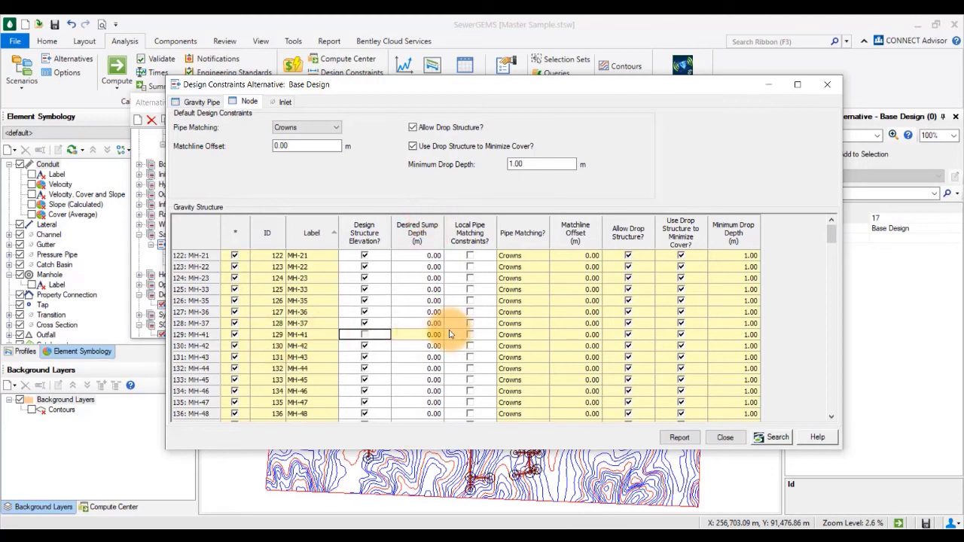
{"action": "scroll", "coordinate": [335, 298], "scroll_direction": "down", "scroll_amount": 4}
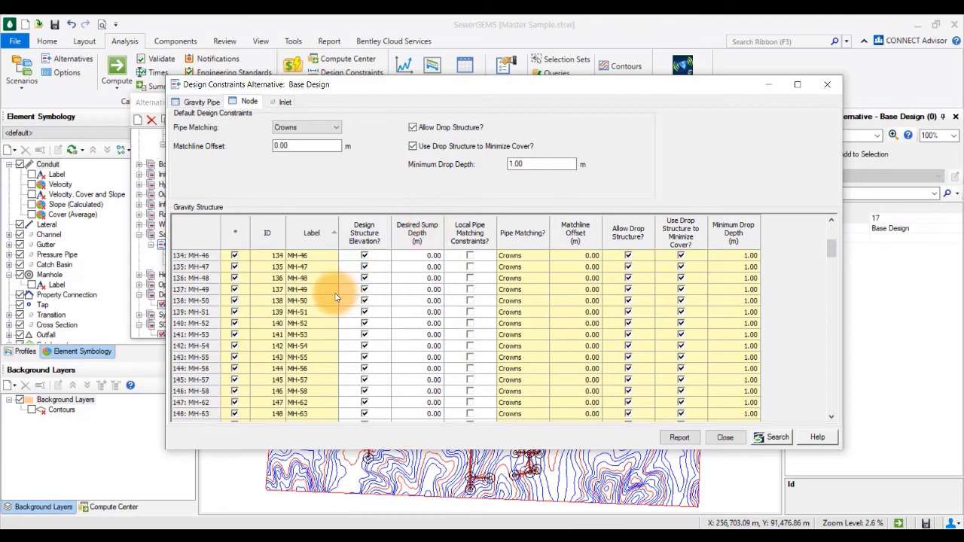
{"action": "scroll", "coordinate": [336, 298], "scroll_direction": "down", "scroll_amount": 13}
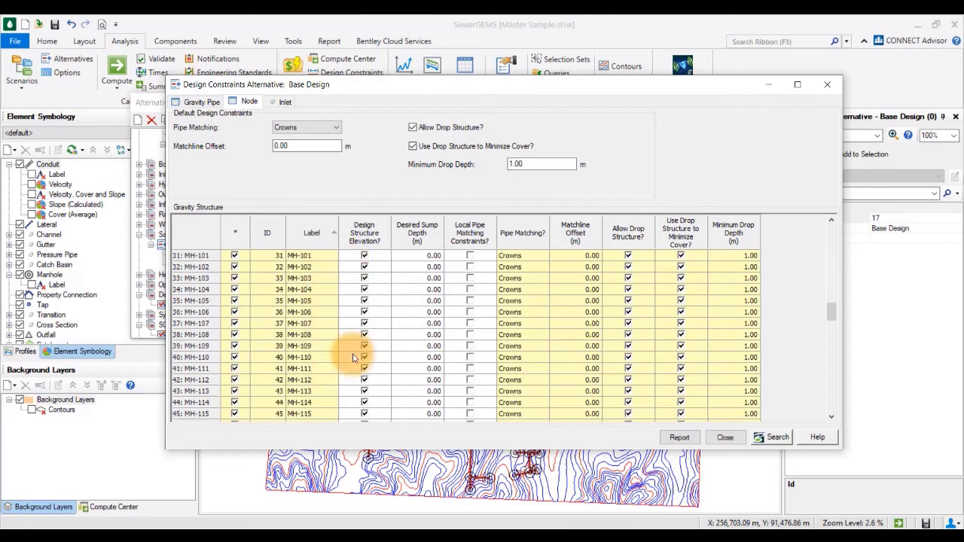
{"action": "scroll", "coordinate": [369, 356], "scroll_direction": "up", "scroll_amount": 3}
{"action": "scroll", "coordinate": [370, 355], "scroll_direction": "up", "scroll_amount": 15}
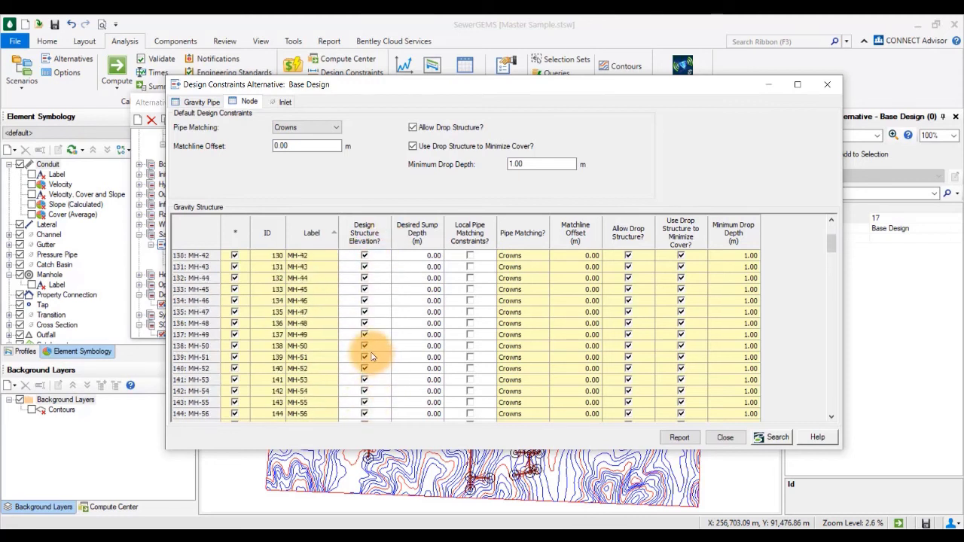
{"action": "left_click", "coordinate": [364, 335]}
- Return to the gravity pipe constraints, and close the Base Design alternative and the alternatives manager
{"action": "left_click", "coordinate": [201, 101]}
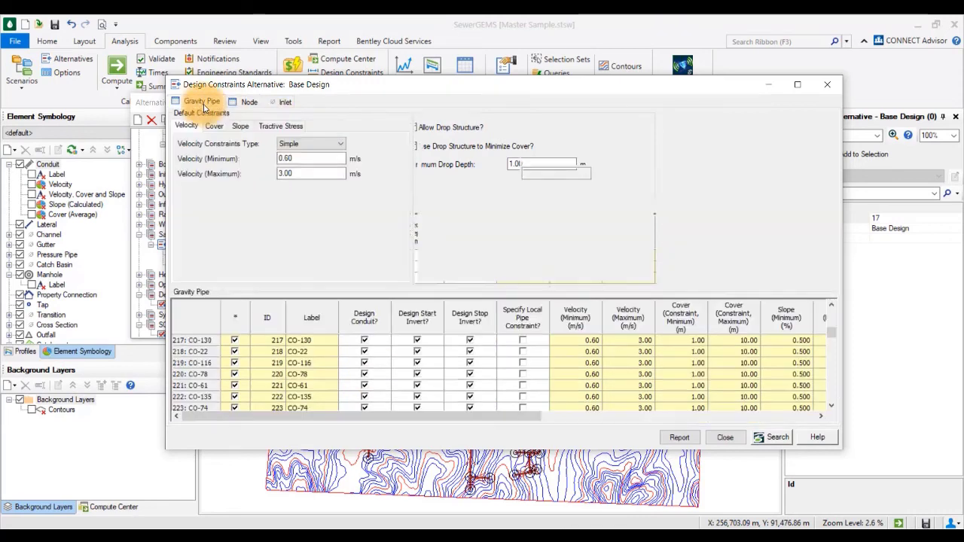
{"action": "left_click", "coordinate": [725, 438]}
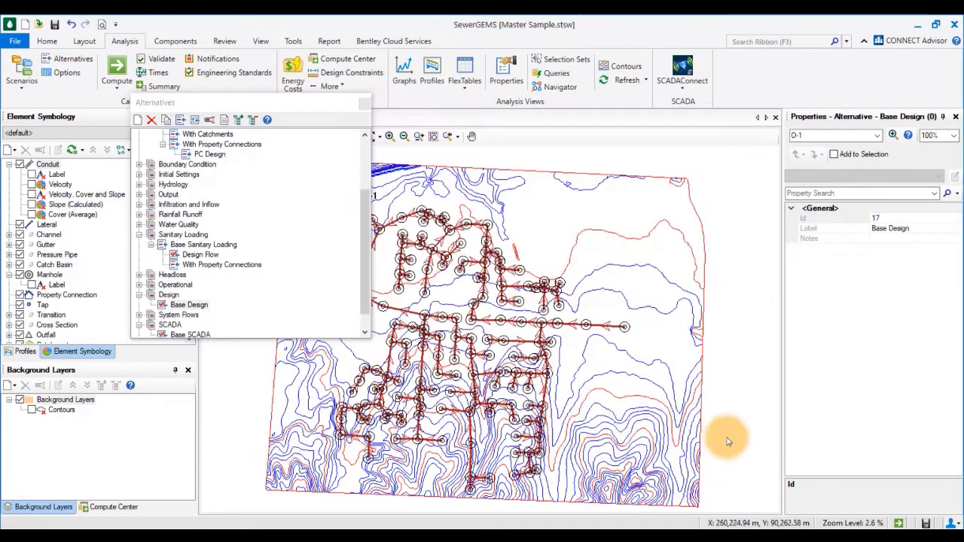
{"action": "left_click", "coordinate": [369, 106]}
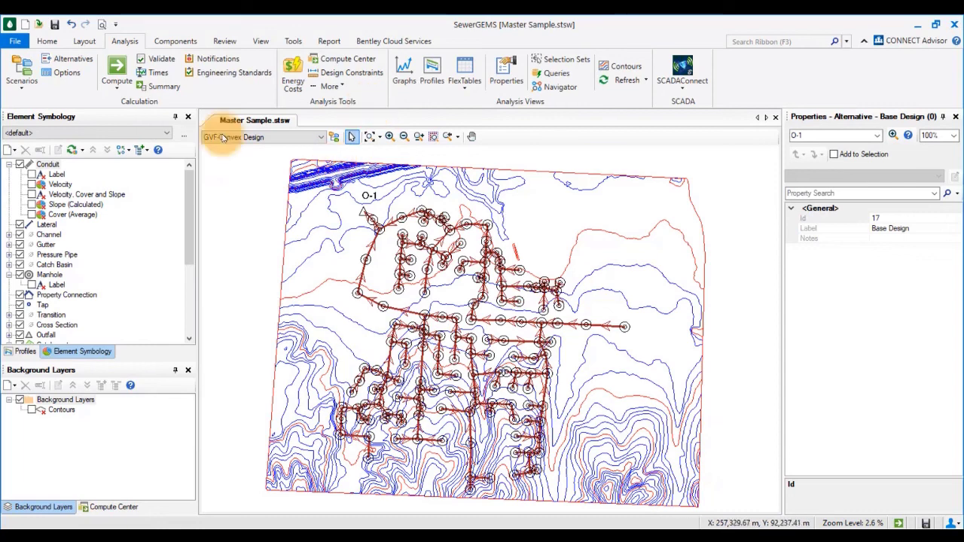
- Open the calculation options and check the active numerical solver of the GVF-Convex Design solver options
{"action": "left_click", "coordinate": [83, 42]}
{"action": "left_click", "coordinate": [45, 46]}
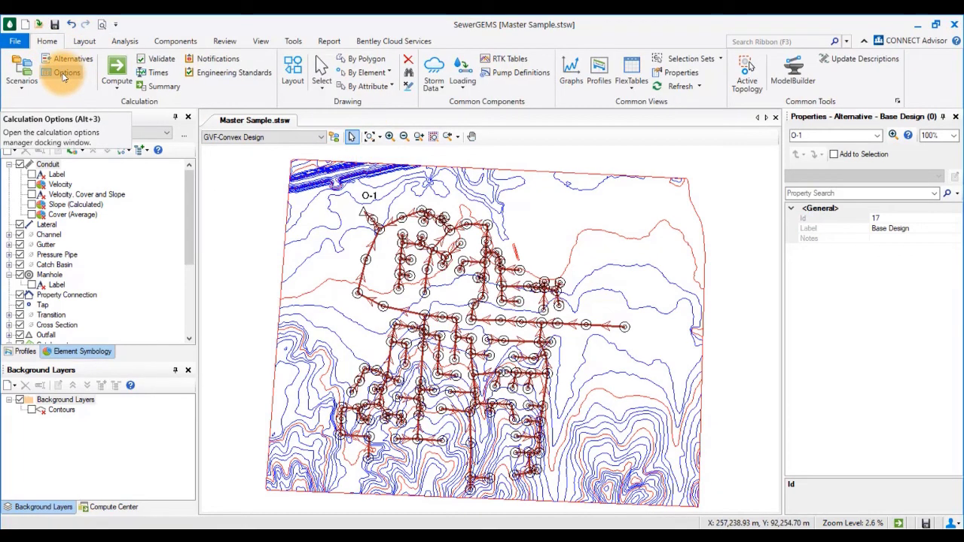
{"action": "left_click", "coordinate": [64, 76]}
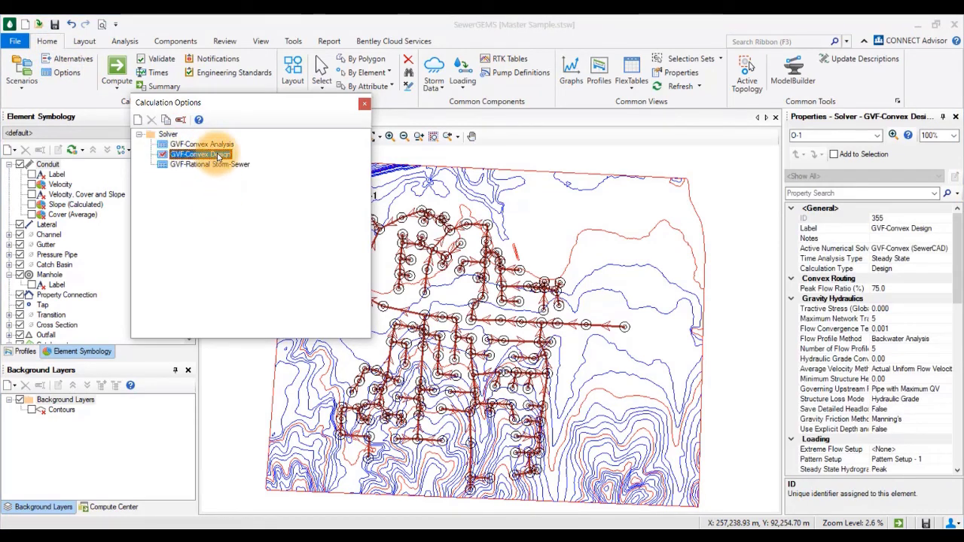
{"action": "left_click", "coordinate": [945, 250]}
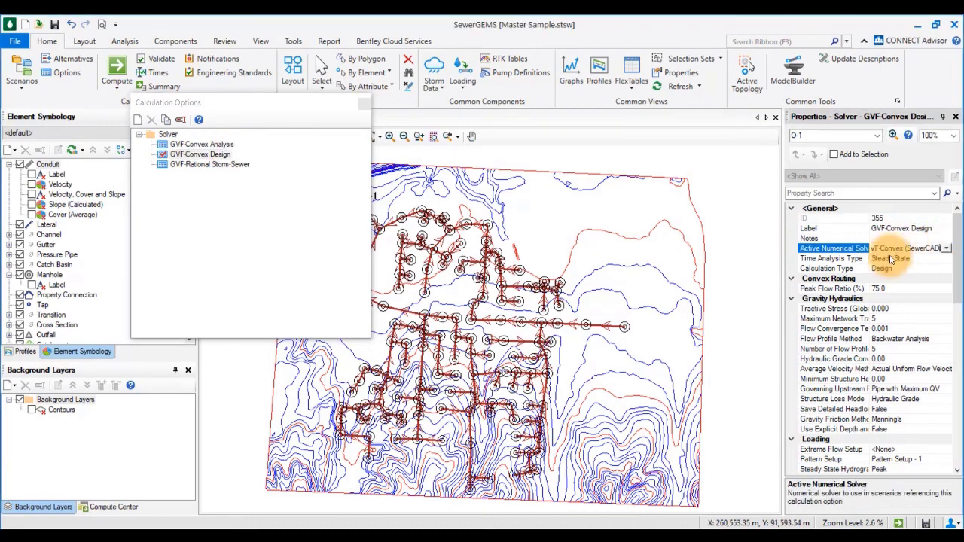
{"action": "left_click", "coordinate": [888, 250]}
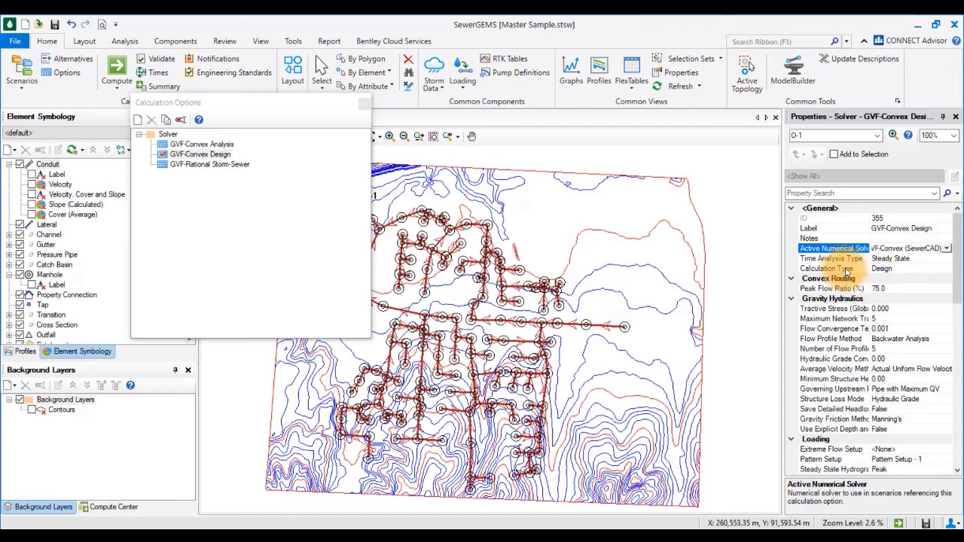
- Switch the Calculation Type of the GVF-Convex Design options to Analysis and return it to Design
{"action": "left_click", "coordinate": [939, 270]}
{"action": "left_click", "coordinate": [945, 269]}
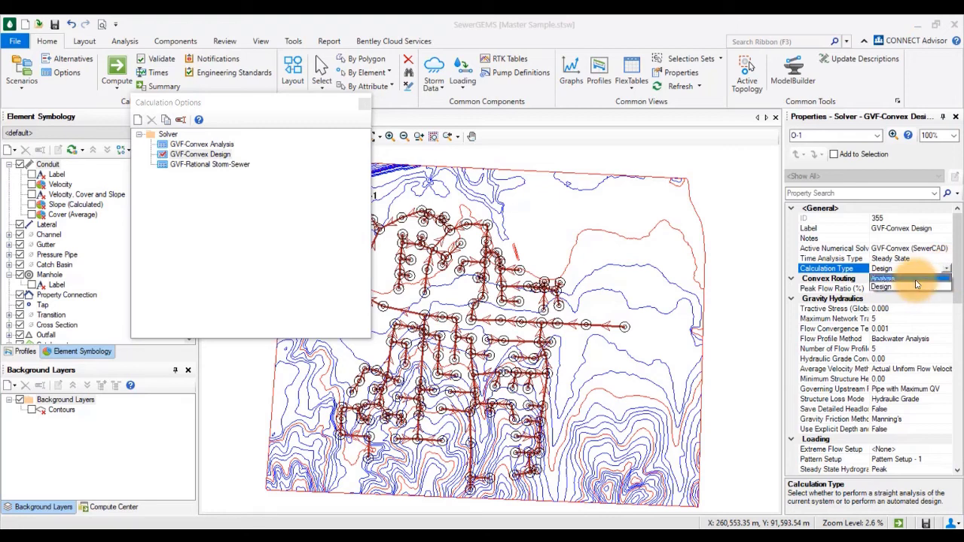
{"action": "left_click", "coordinate": [915, 278]}
{"action": "left_click", "coordinate": [946, 268]}
{"action": "left_click", "coordinate": [920, 288]}
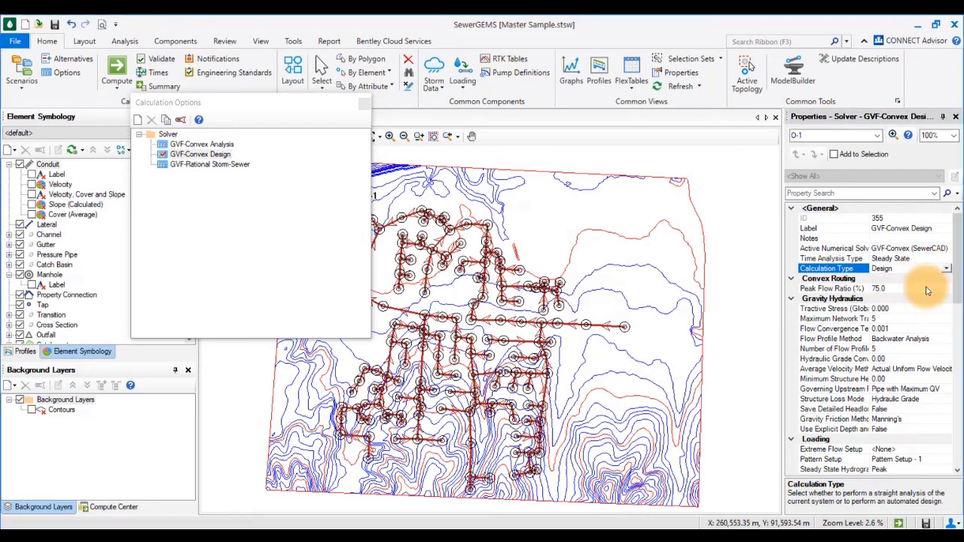
- Switch the Time Analysis Type of GVF-Convex Design to EPS, return it to Steady State, and close the calculation options
{"action": "left_click", "coordinate": [827, 258]}
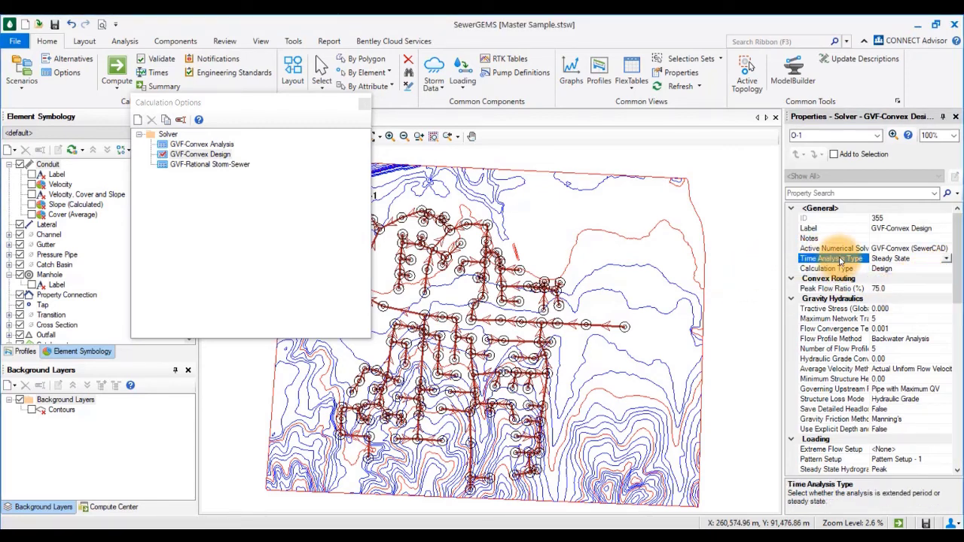
{"action": "left_click", "coordinate": [948, 259]}
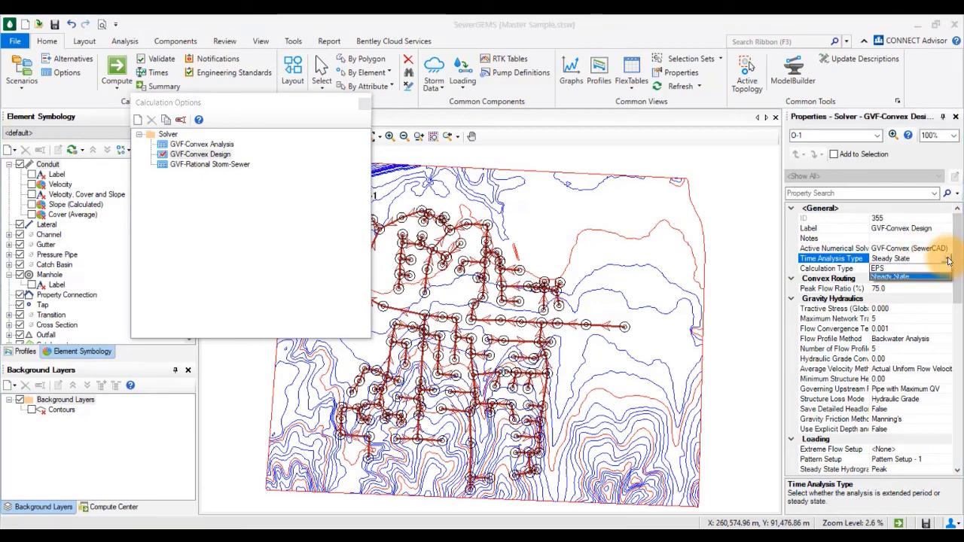
{"action": "left_click", "coordinate": [857, 284]}
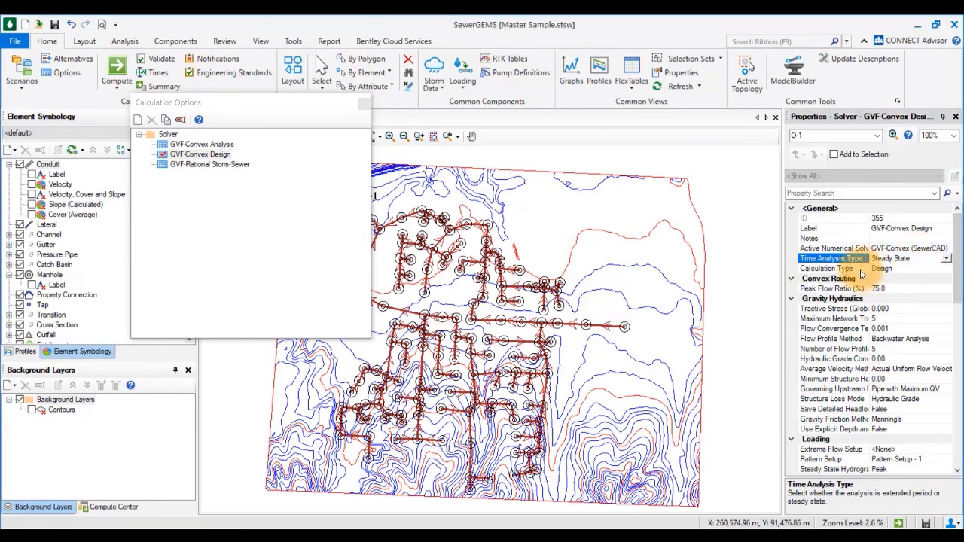
{"action": "left_click", "coordinate": [863, 271]}
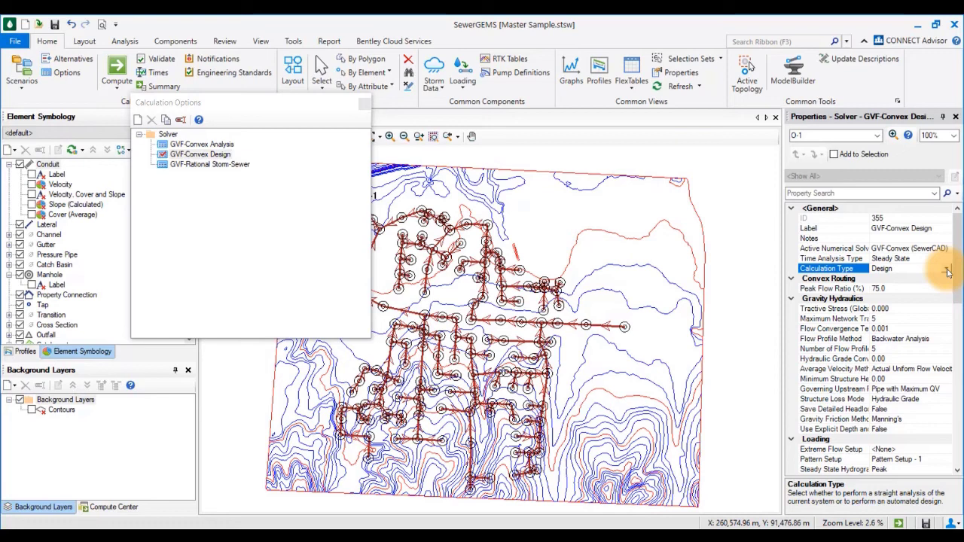
{"action": "left_click", "coordinate": [947, 259]}
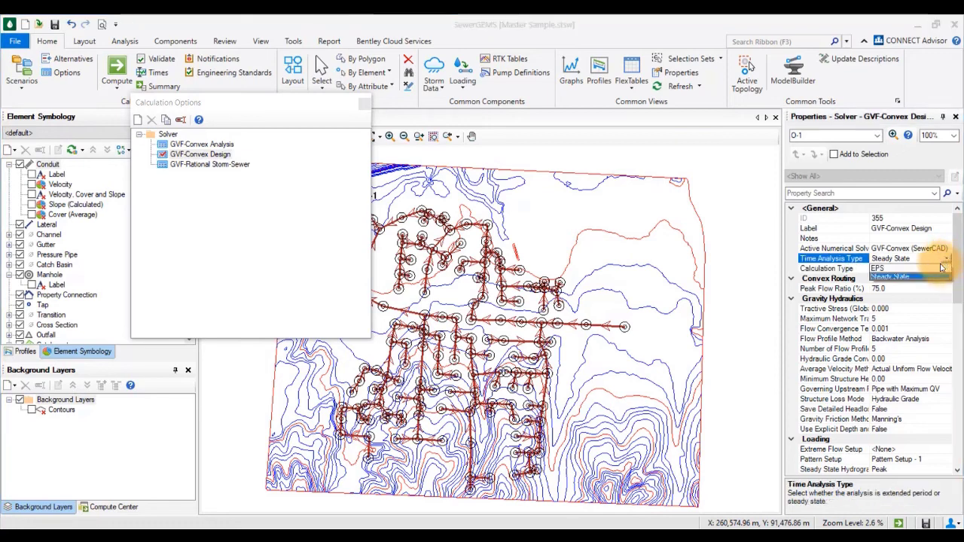
{"action": "left_click", "coordinate": [937, 268]}
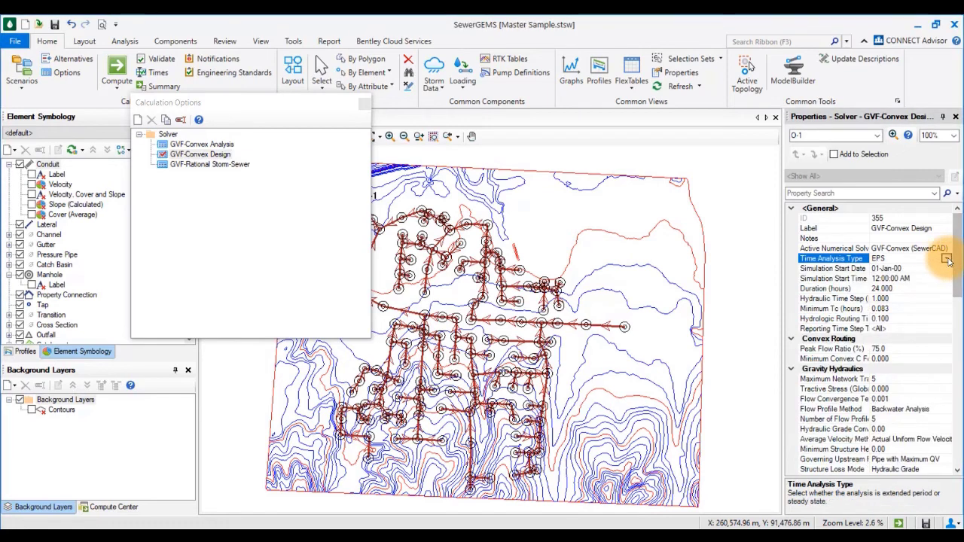
{"action": "left_click", "coordinate": [947, 259]}
{"action": "left_click", "coordinate": [947, 269]}
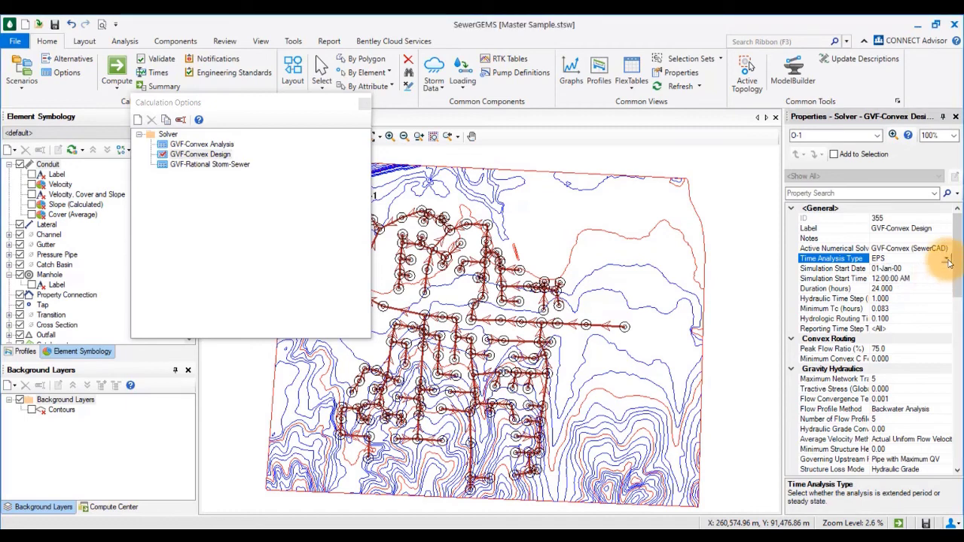
{"action": "left_click", "coordinate": [947, 259]}
{"action": "left_click", "coordinate": [936, 279]}
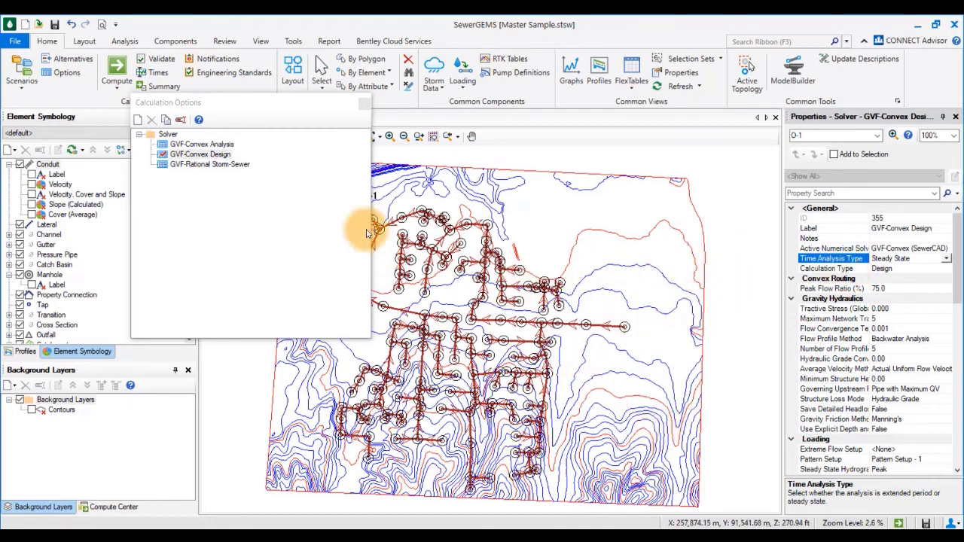
{"action": "left_click", "coordinate": [364, 106]}
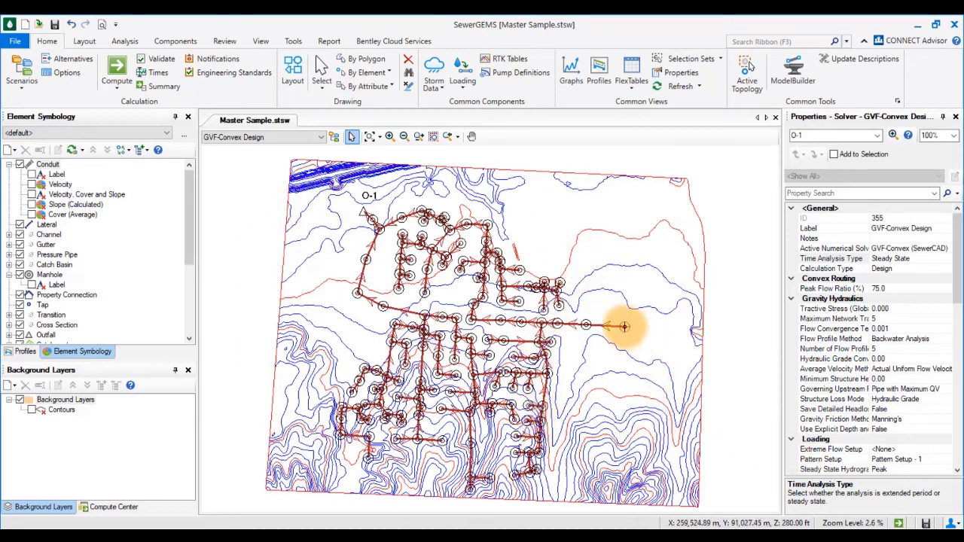
- Select manhole MH-132 at the network's far east end, inspect its sanitary loads, and clear the selection
{"action": "left_click", "coordinate": [624, 326]}
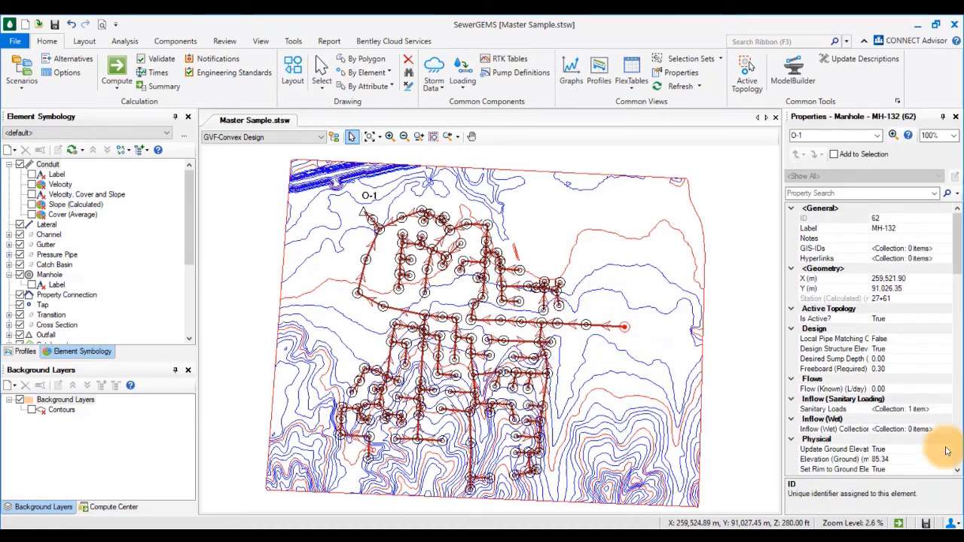
{"action": "left_click", "coordinate": [947, 413]}
{"action": "left_click", "coordinate": [947, 411]}
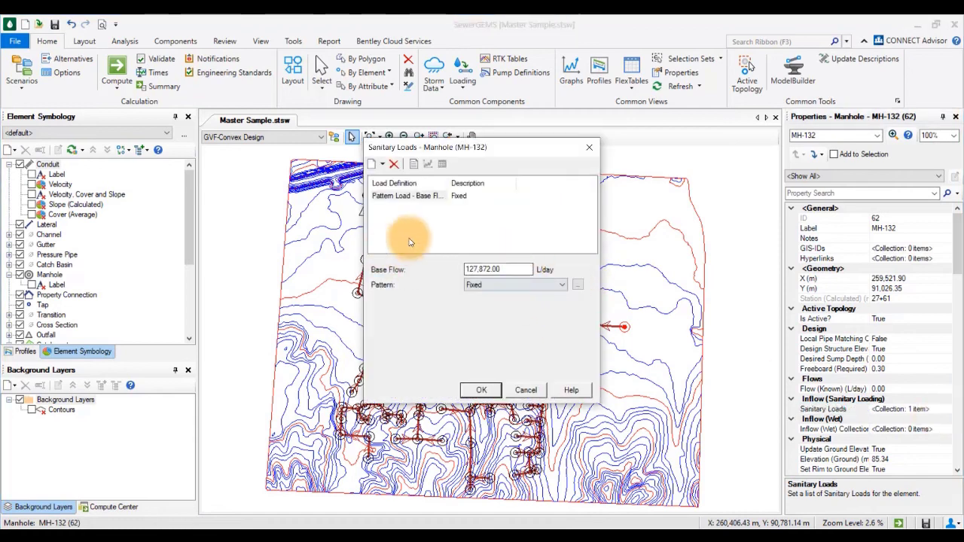
{"action": "left_click", "coordinate": [590, 151]}
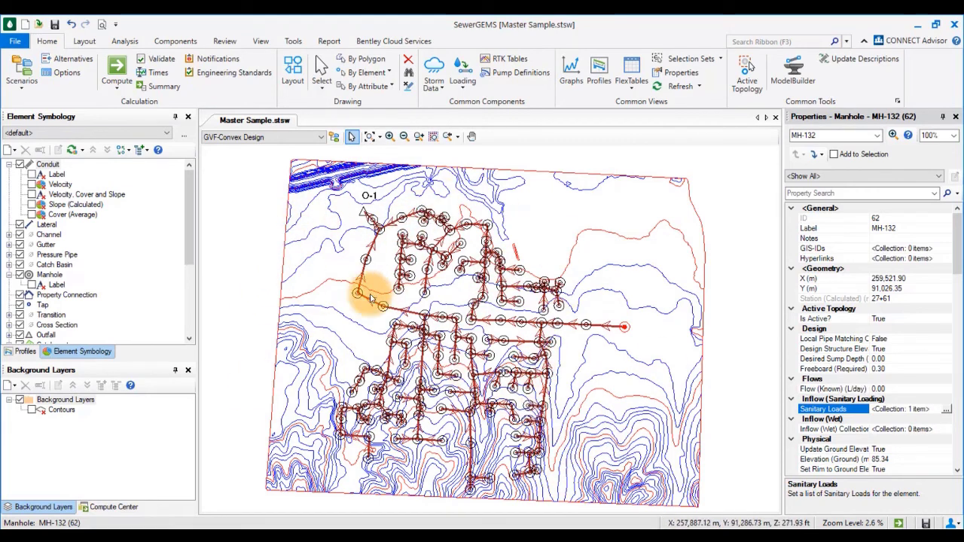
{"action": "left_click", "coordinate": [235, 194]}
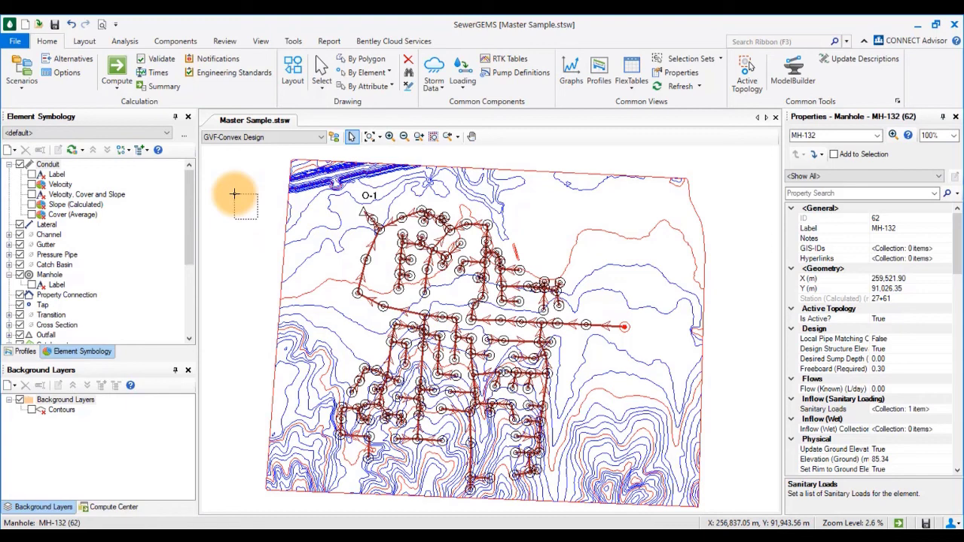
- Compute the GVF-Convex Design scenario without creating a new physical properties alternative, and close the calculation summary and user notifications
{"action": "left_click", "coordinate": [127, 75]}
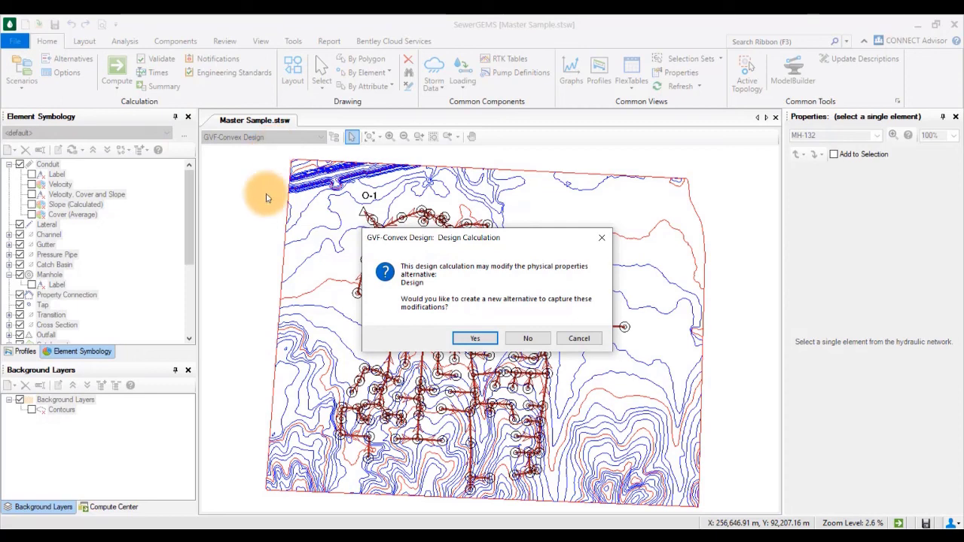
{"action": "left_click", "coordinate": [529, 340]}
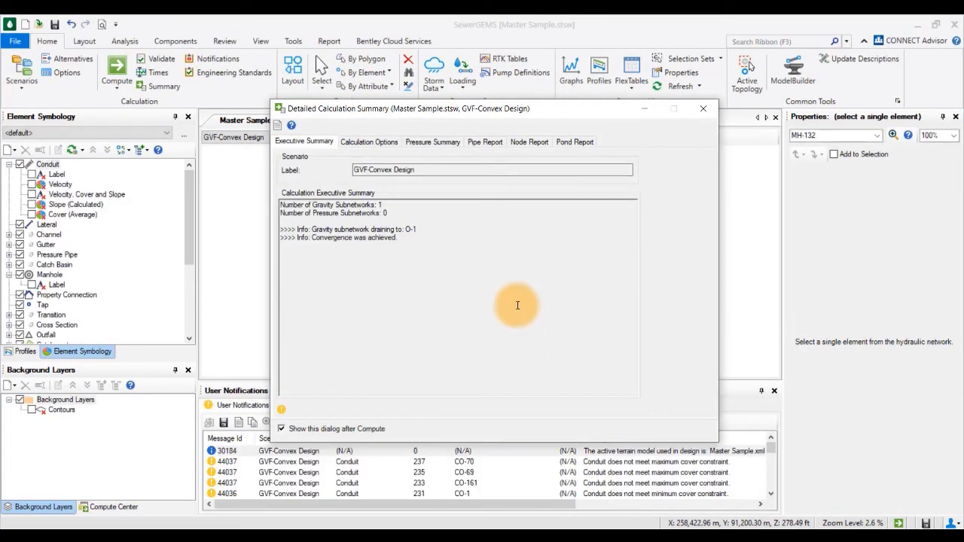
{"action": "left_click", "coordinate": [702, 110]}
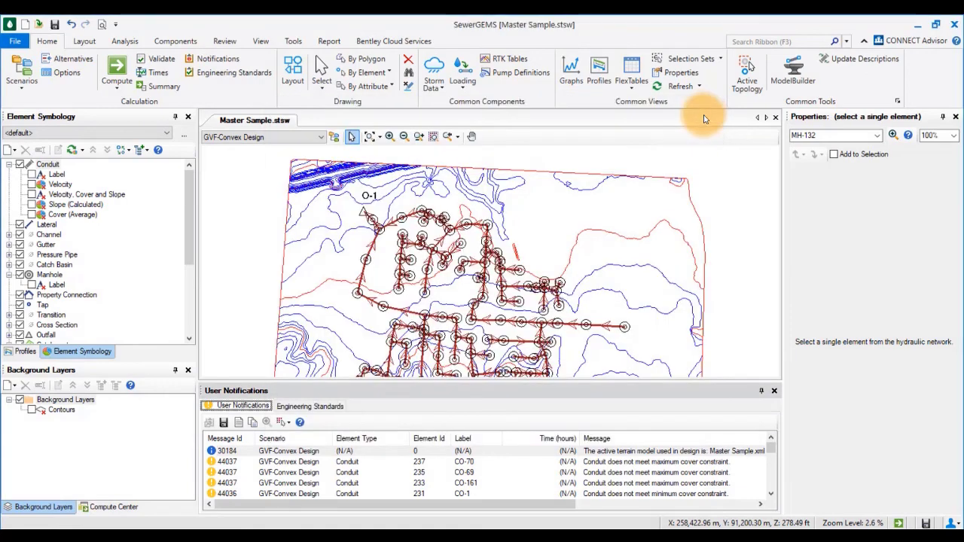
{"action": "left_click", "coordinate": [775, 392]}
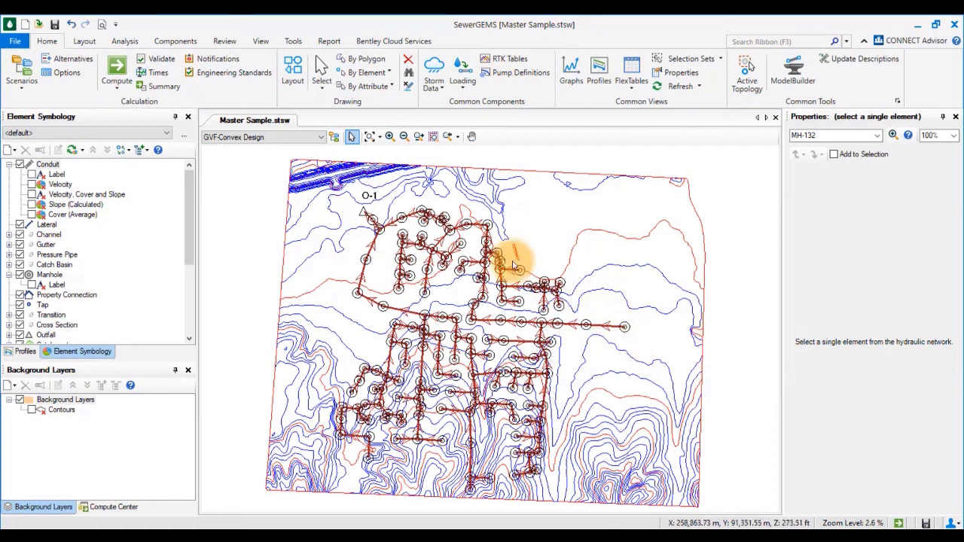
- Open the Conduit FlexTable and bring its Catalog Class and Size columns into view
{"action": "left_click_drag", "start_coordinate": [488, 288], "coordinate": [483, 280]}
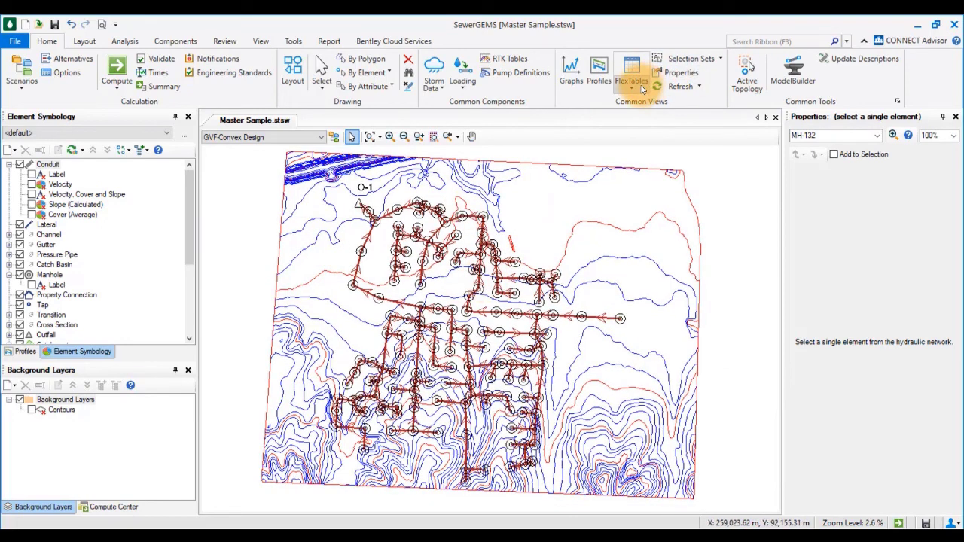
{"action": "left_click", "coordinate": [642, 90]}
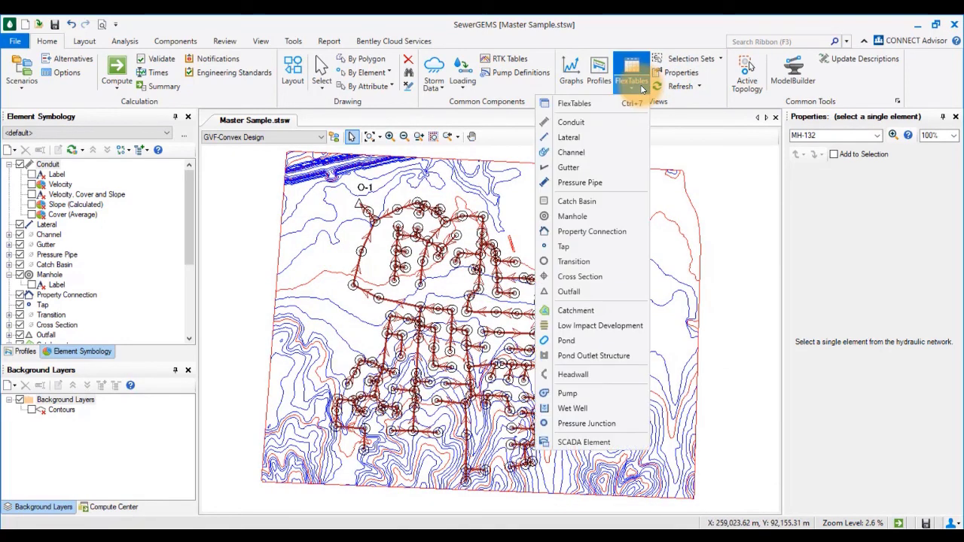
{"action": "left_click", "coordinate": [605, 130]}
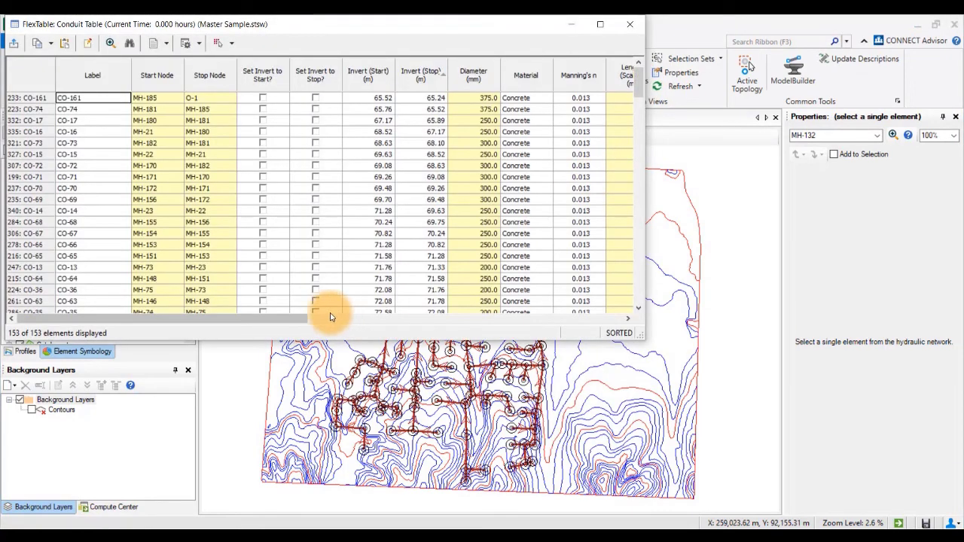
{"action": "left_click_drag", "start_coordinate": [290, 322], "coordinate": [497, 318]}
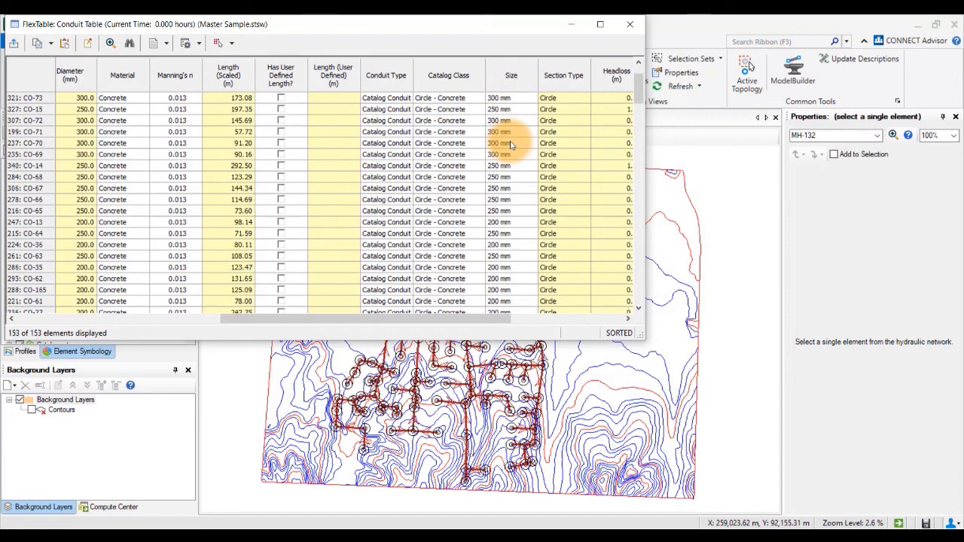
- Examine the designed sizes of all conduits down to the end of the table, and close the Conduit FlexTable
{"action": "scroll", "coordinate": [510, 145], "scroll_direction": "down", "scroll_amount": 4}
{"action": "right_click", "coordinate": [518, 80]}
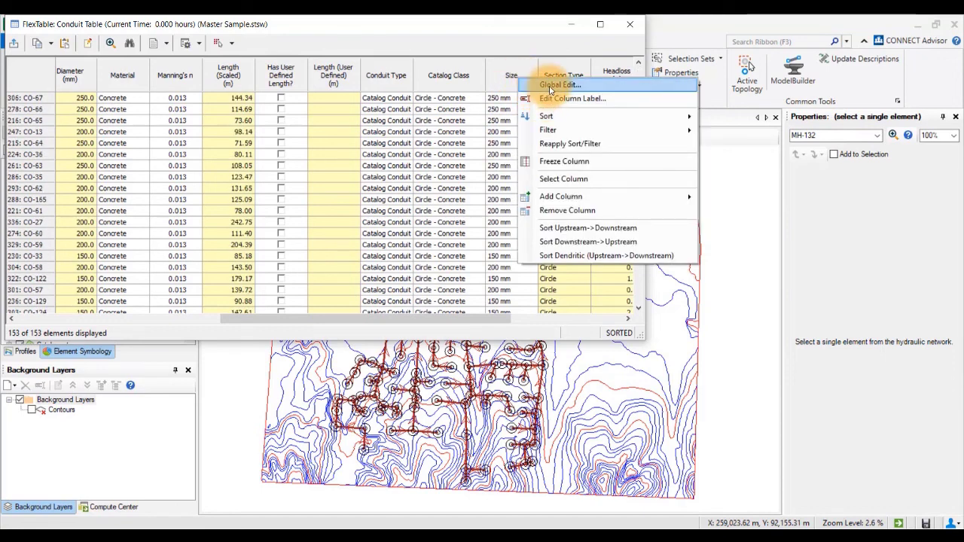
{"action": "left_click", "coordinate": [502, 91]}
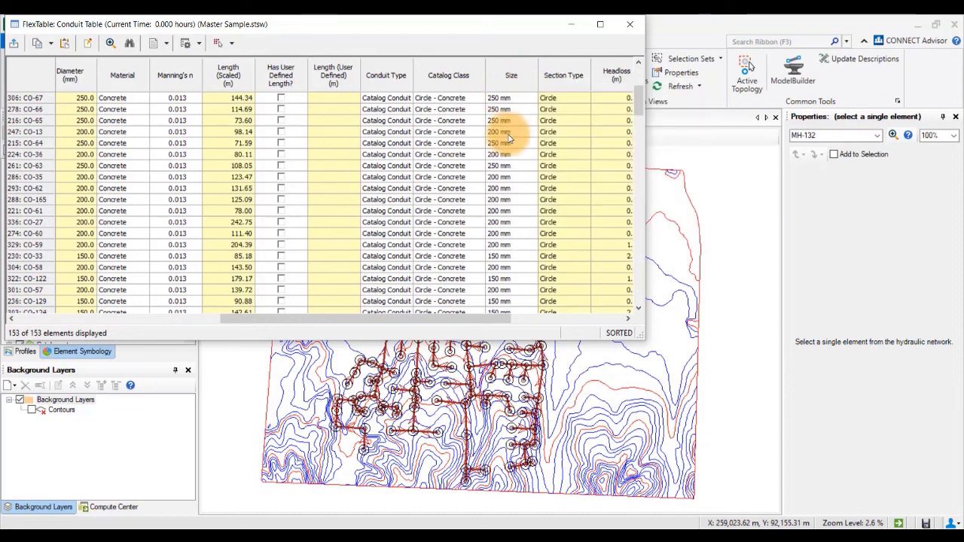
{"action": "scroll", "coordinate": [501, 155], "scroll_direction": "down", "scroll_amount": 5}
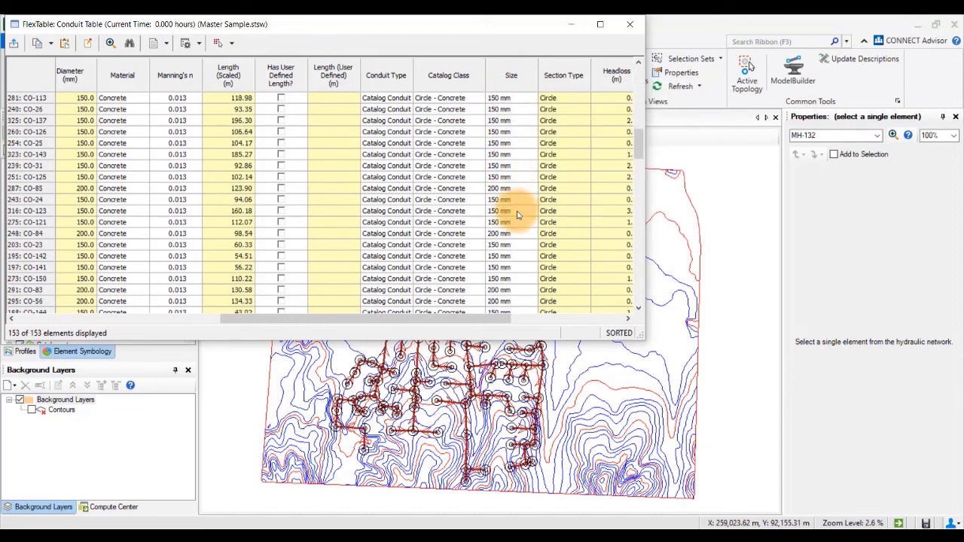
{"action": "scroll", "coordinate": [509, 281], "scroll_direction": "down", "scroll_amount": 12}
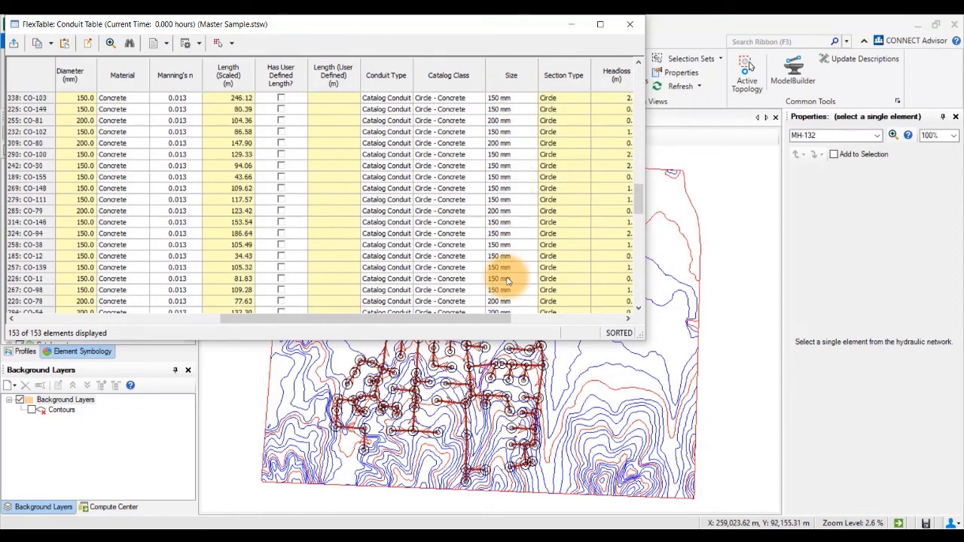
{"action": "scroll", "coordinate": [508, 280], "scroll_direction": "down", "scroll_amount": 10}
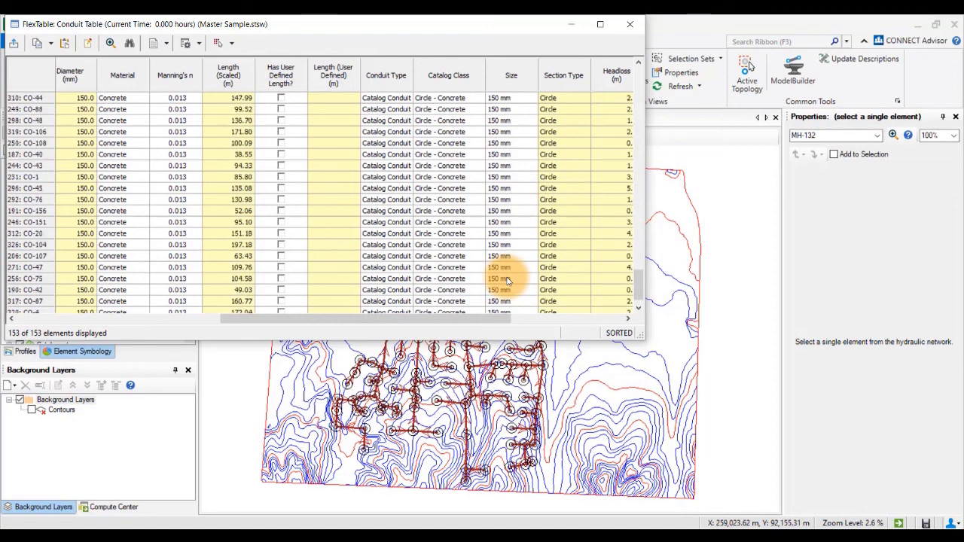
{"action": "scroll", "coordinate": [508, 281], "scroll_direction": "down", "scroll_amount": 1}
{"action": "left_click_drag", "start_coordinate": [637, 282], "coordinate": [646, 70]}
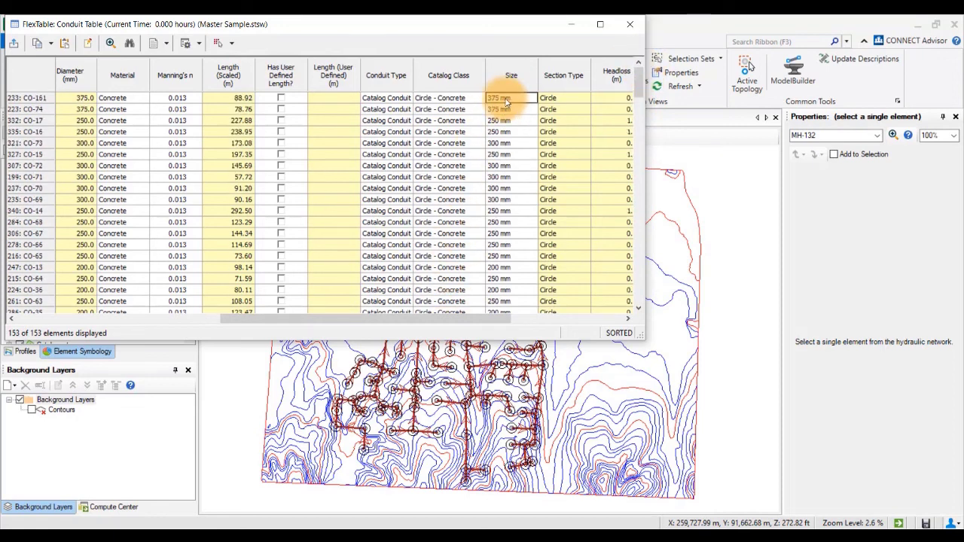
{"action": "left_click", "coordinate": [627, 27]}
- Open the Manhole FlexTable and examine the ground and invert elevations of all manholes
{"action": "left_click", "coordinate": [631, 77]}
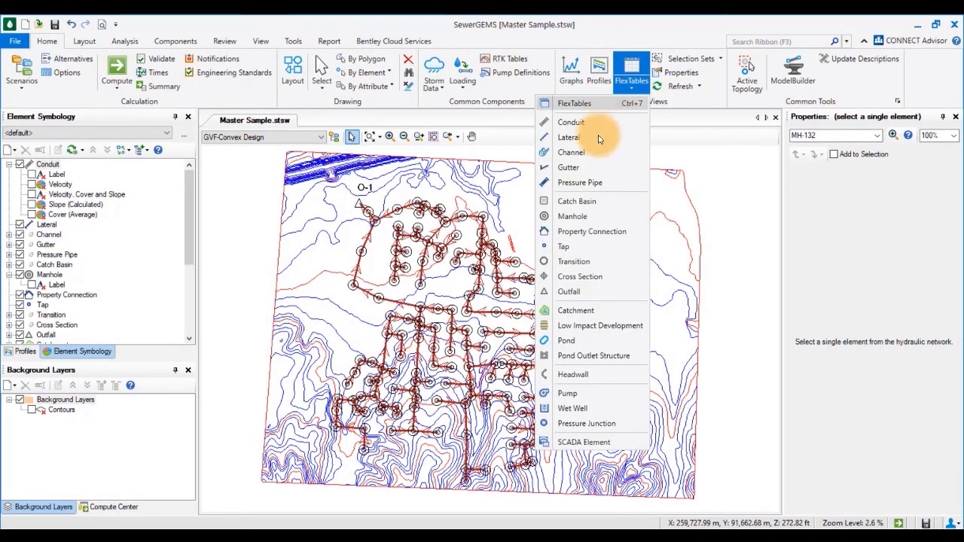
{"action": "left_click", "coordinate": [572, 217]}
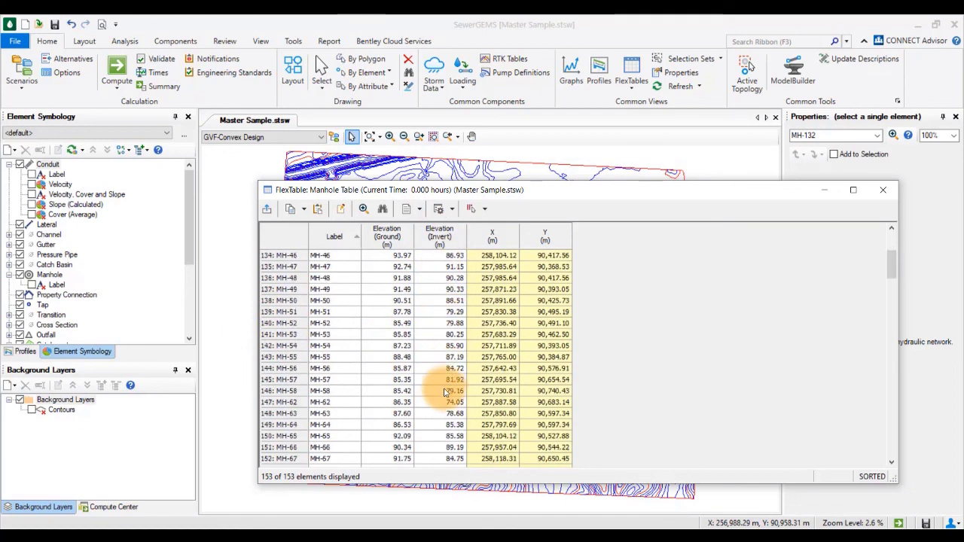
{"action": "scroll", "coordinate": [443, 386], "scroll_direction": "down", "scroll_amount": 13}
{"action": "scroll", "coordinate": [444, 392], "scroll_direction": "down", "scroll_amount": 20}
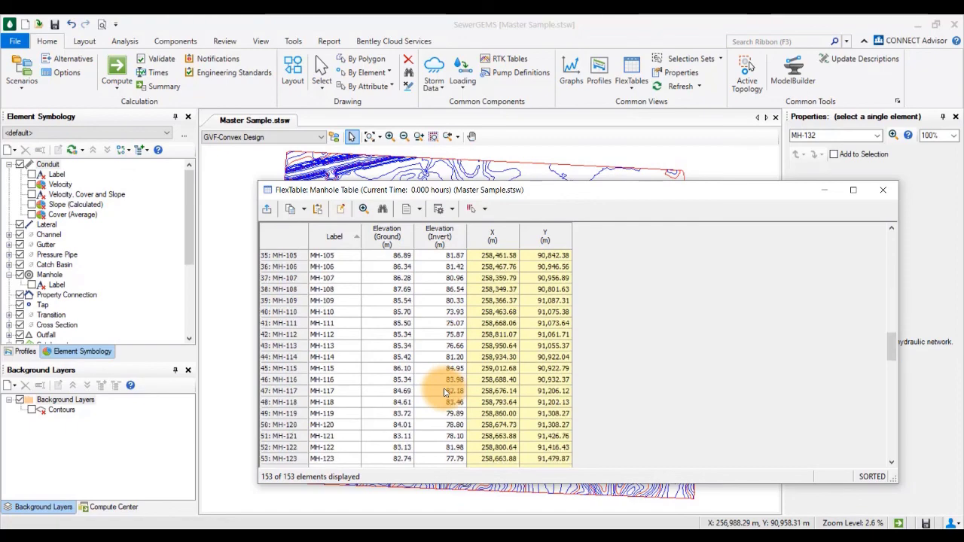
{"action": "scroll", "coordinate": [445, 392], "scroll_direction": "down", "scroll_amount": 5}
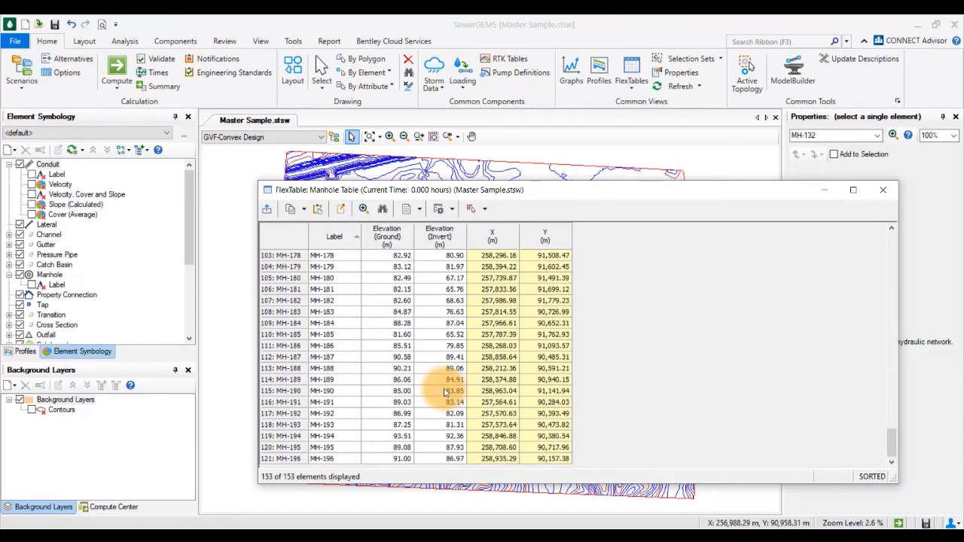